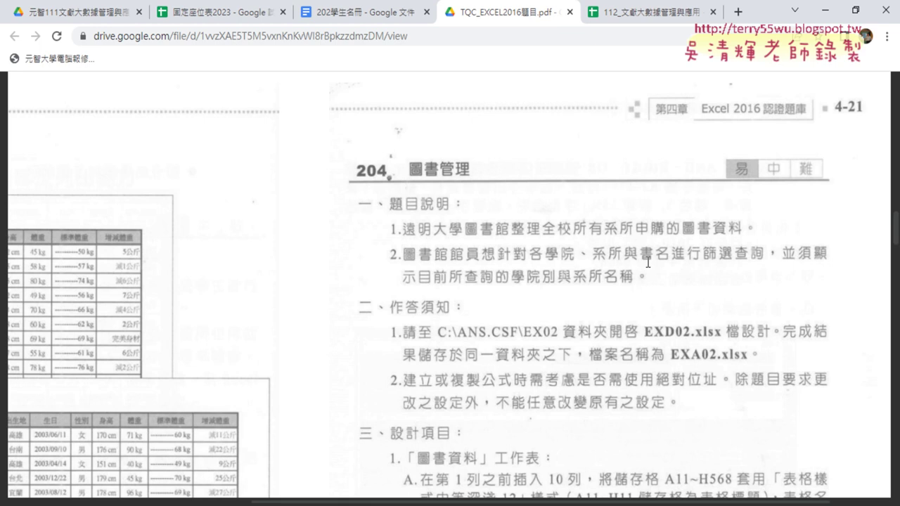
- Underline the 學院 and 系所 requirements with the pen, then clear the marks
drag(639, 278, 647, 277)
click(552, 265)
drag(551, 265, 618, 258)
key(Escape)
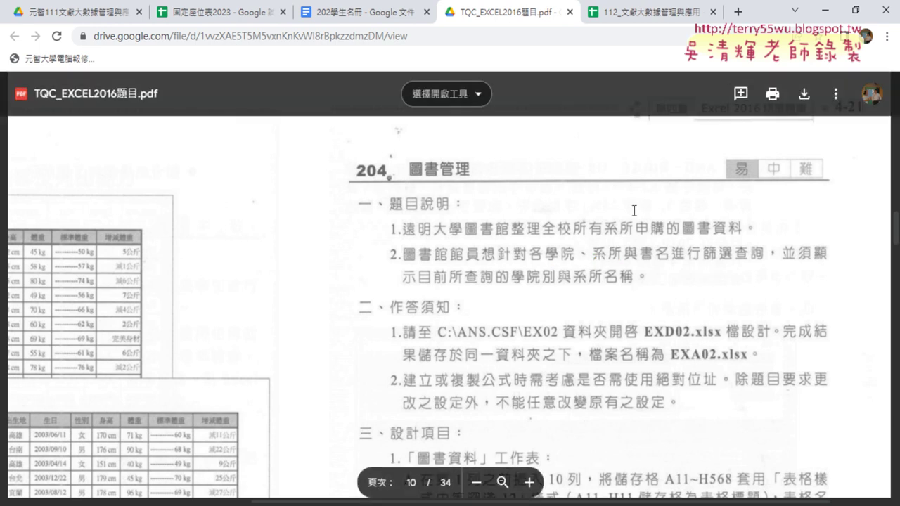
- Scroll the PDF past task 204's 設計項目 to page 11, where exercise 206 begins
scroll(629, 214, down, 2)
scroll(626, 222, down, 2)
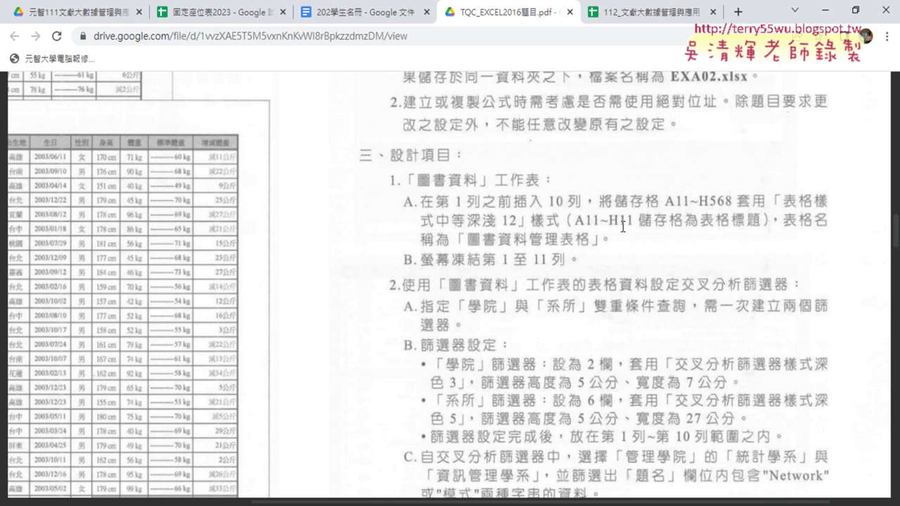
scroll(622, 226, up, 1)
scroll(622, 226, down, 1)
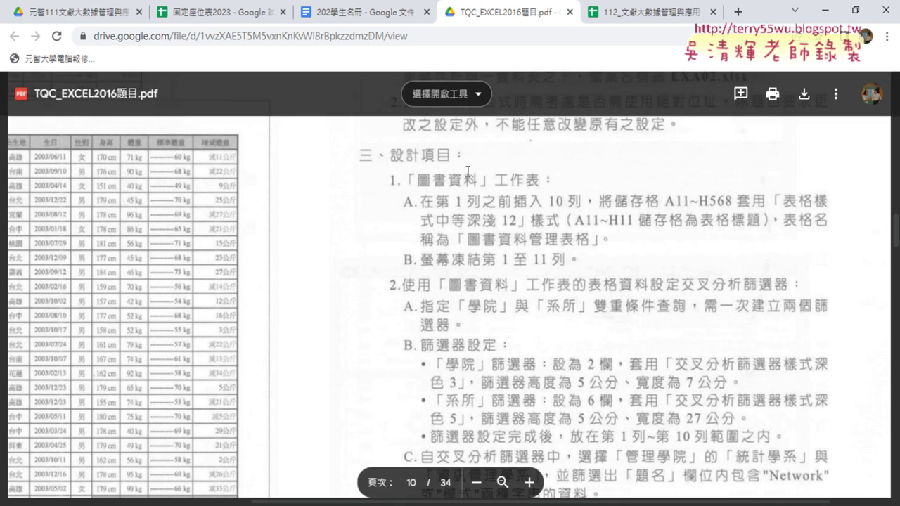
scroll(484, 222, down, 1)
scroll(405, 253, down, 2)
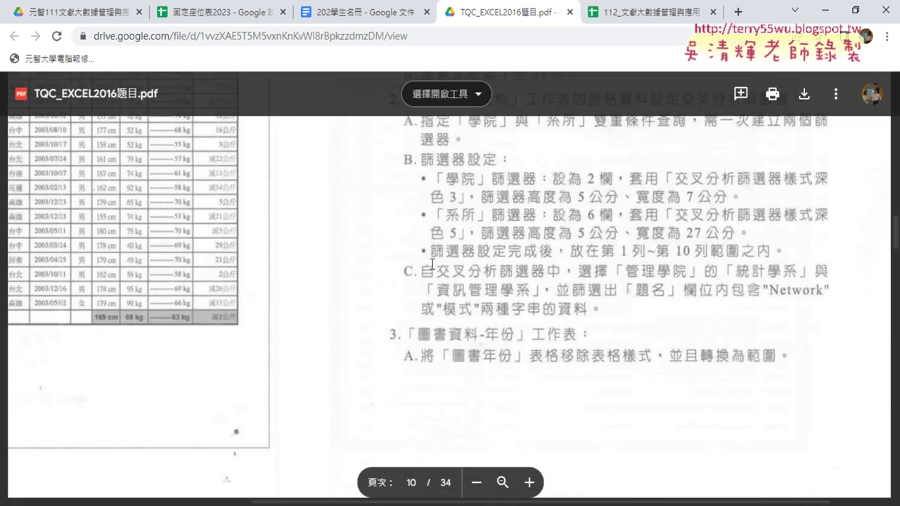
scroll(415, 302, down, 1)
scroll(416, 302, down, 5)
scroll(415, 306, down, 2)
scroll(415, 306, down, 1)
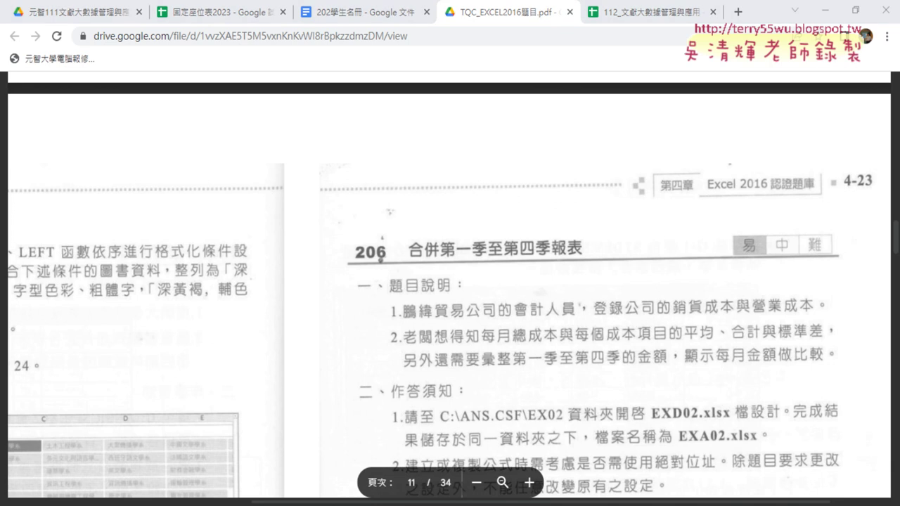
- Scroll back to task 204's 設計項目 on page 10 of the PDF
drag(295, 503, 129, 502)
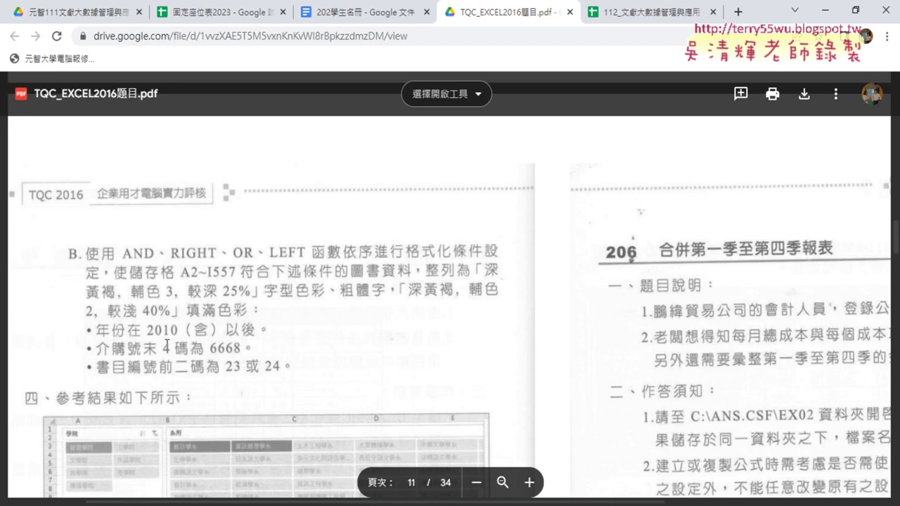
drag(644, 504, 815, 504)
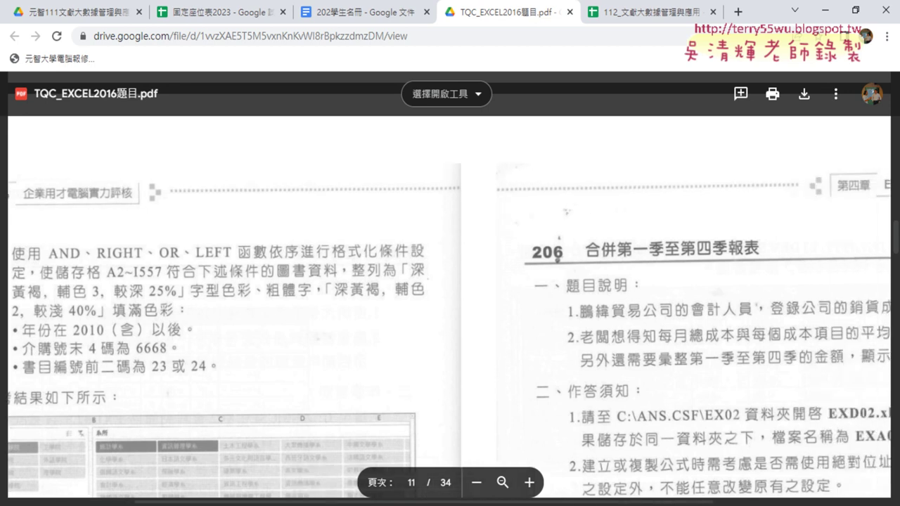
scroll(629, 386, up, 3)
scroll(630, 385, up, 3)
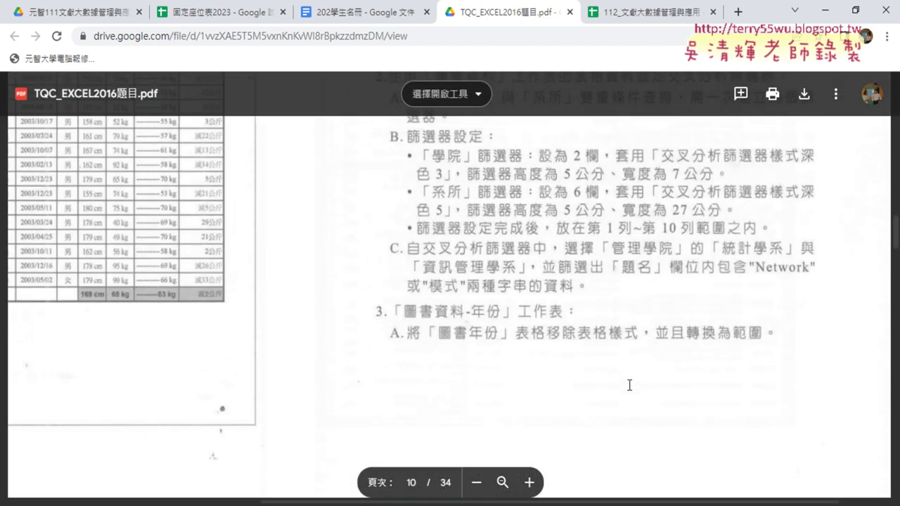
scroll(627, 379, up, 4)
scroll(623, 366, up, 1)
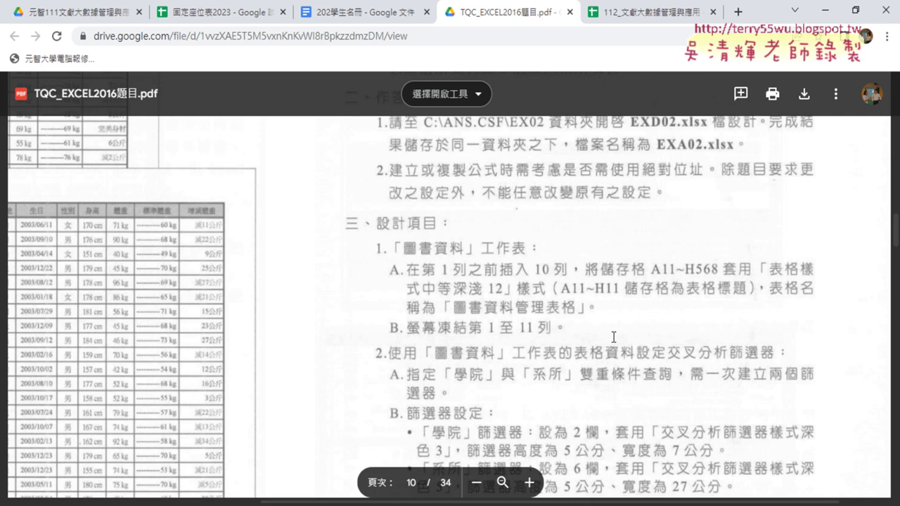
scroll(614, 338, down, 1)
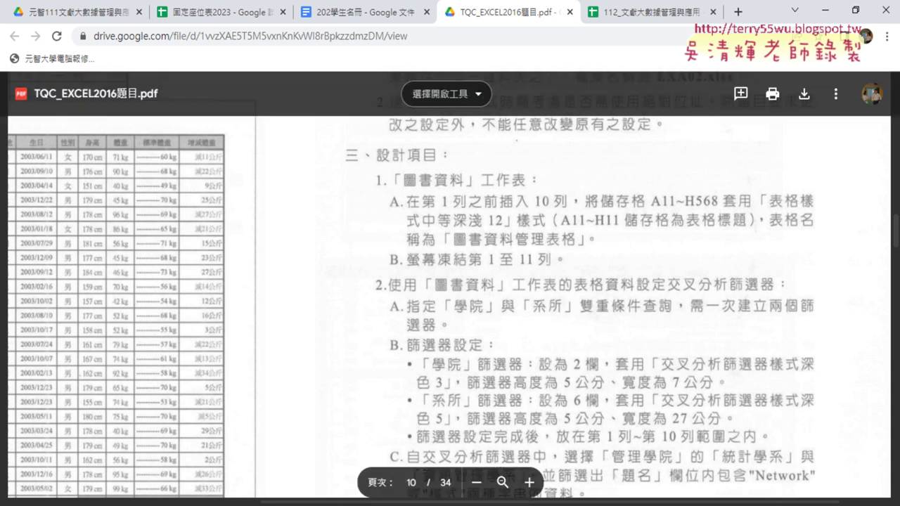
- Open the EXD02 workbook from the 204 folder in Excel
mouse_move(336, 487)
click(342, 470)
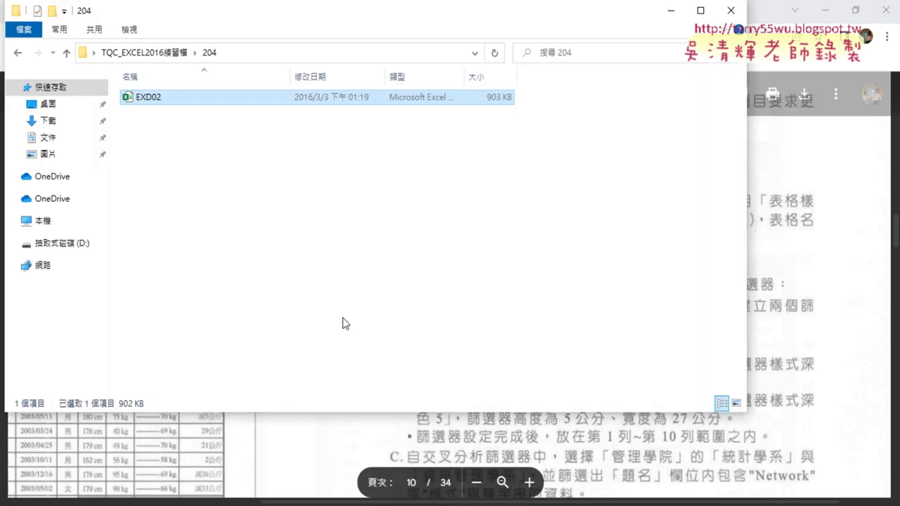
double_click(279, 101)
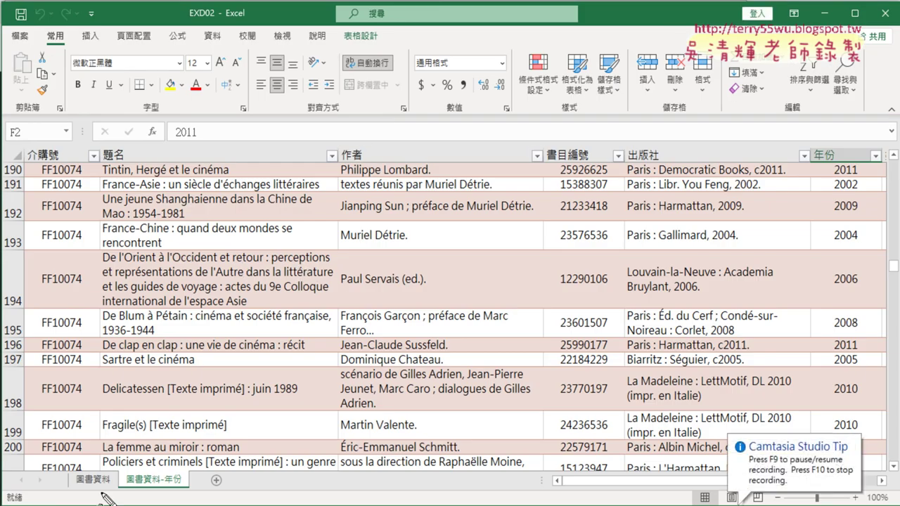
- Mark the 圖書資料 sheet tab with pen circles and arrows, then clear them
mouse_move(101, 493)
mouse_down()
mouse_move(116, 481)
mouse_move(167, 493)
mouse_up()
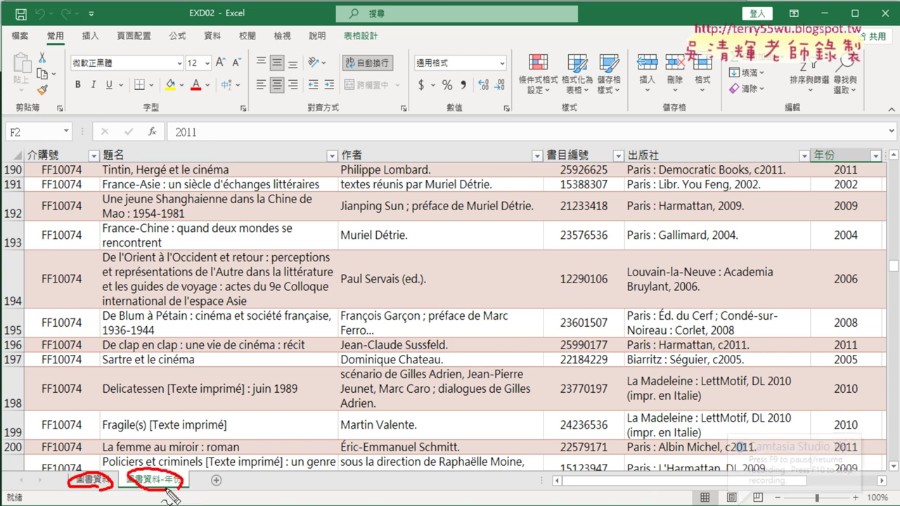
mouse_move(181, 438)
mouse_down()
mouse_move(166, 465)
mouse_move(185, 477)
mouse_up()
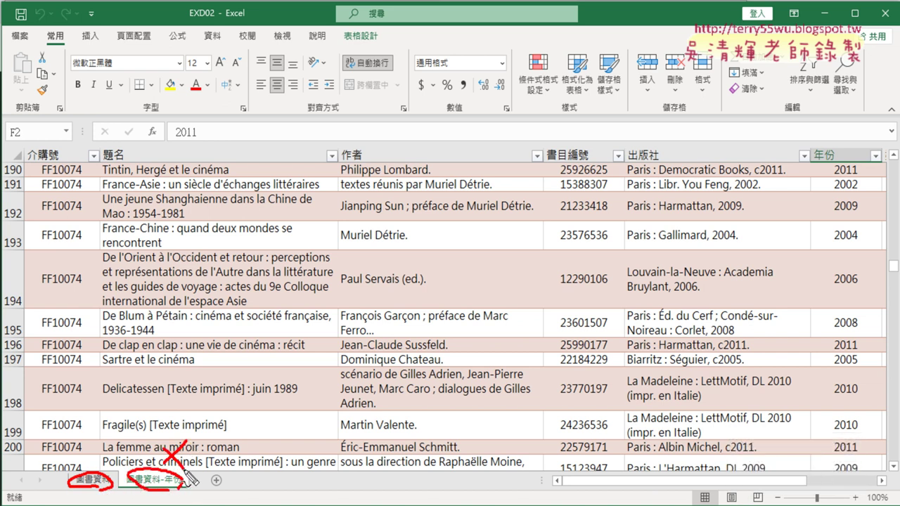
drag(135, 408, 89, 473)
drag(83, 441, 105, 460)
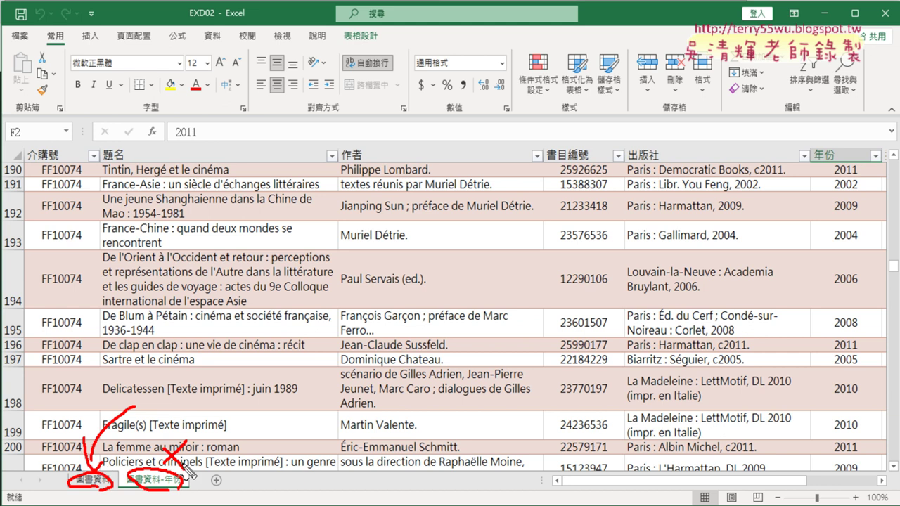
key(Escape)
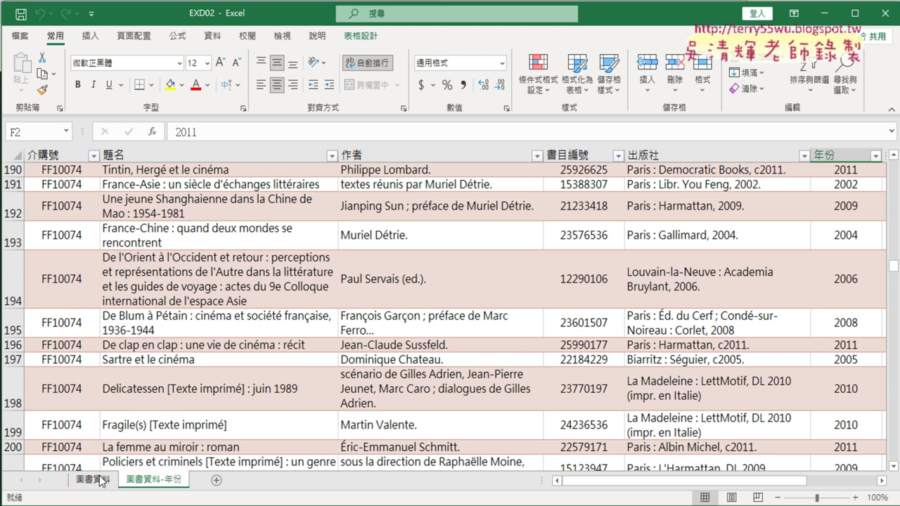
- Switch to the 圖書資料 sheet and select the 介購號 header in cell A1
click(90, 481)
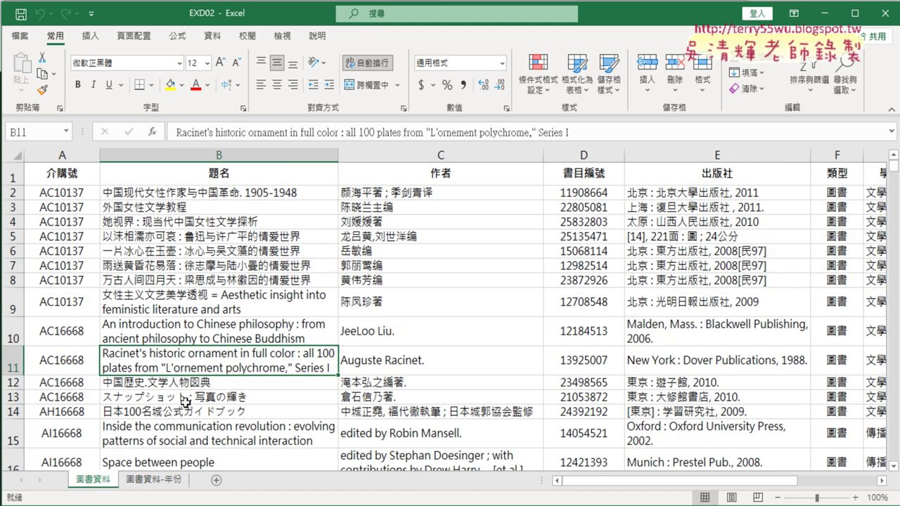
click(163, 484)
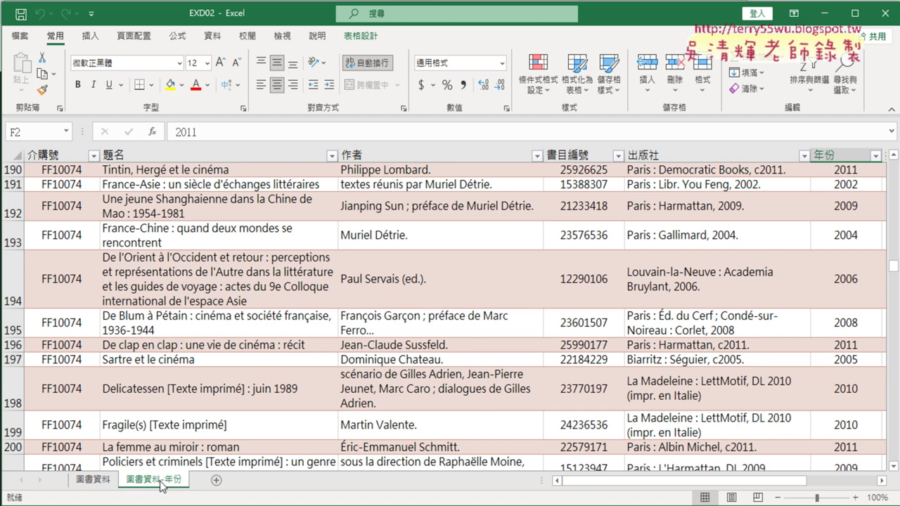
click(105, 482)
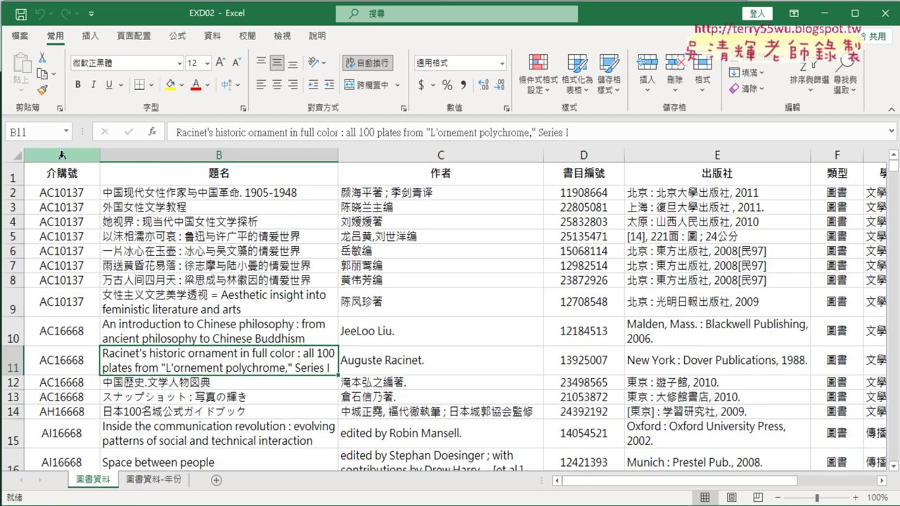
click(74, 174)
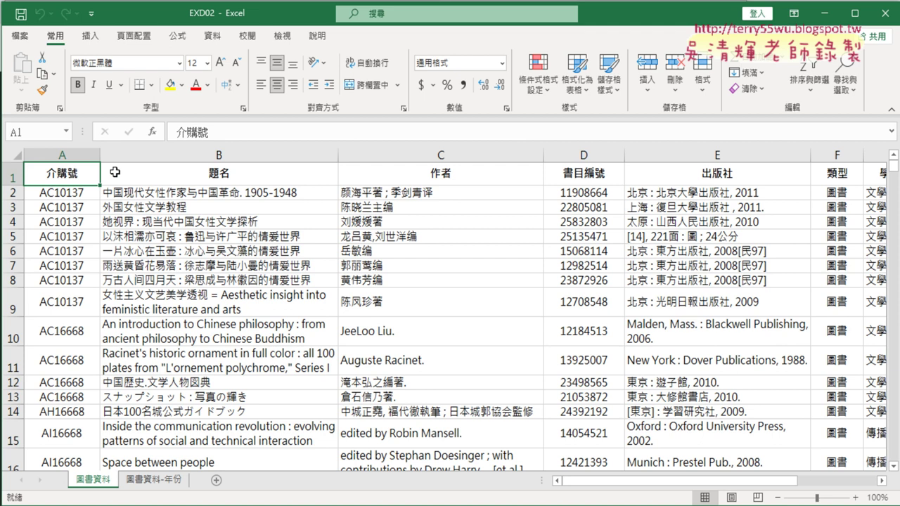
- Select A2:A9, D2:D9 and the 學院 and 系所 columns G and H, then return to the PDF
drag(85, 194, 77, 299)
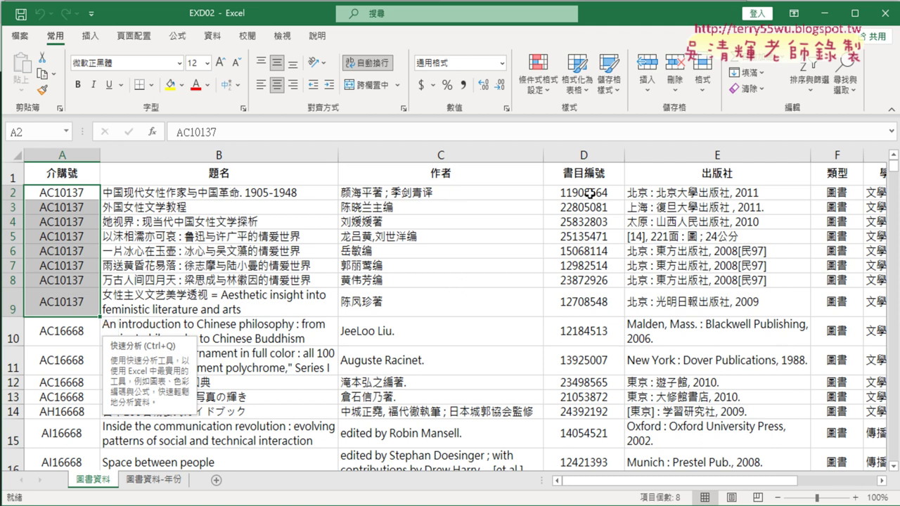
drag(589, 192, 591, 299)
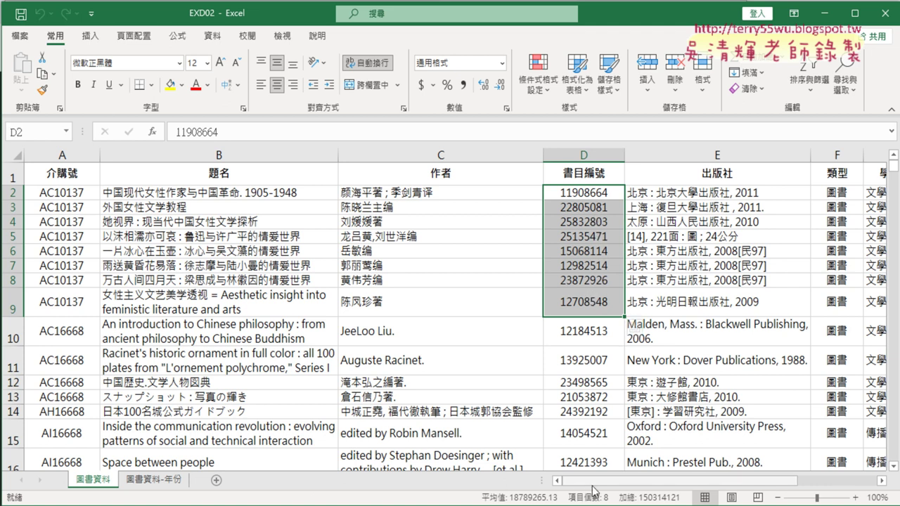
drag(597, 482, 664, 485)
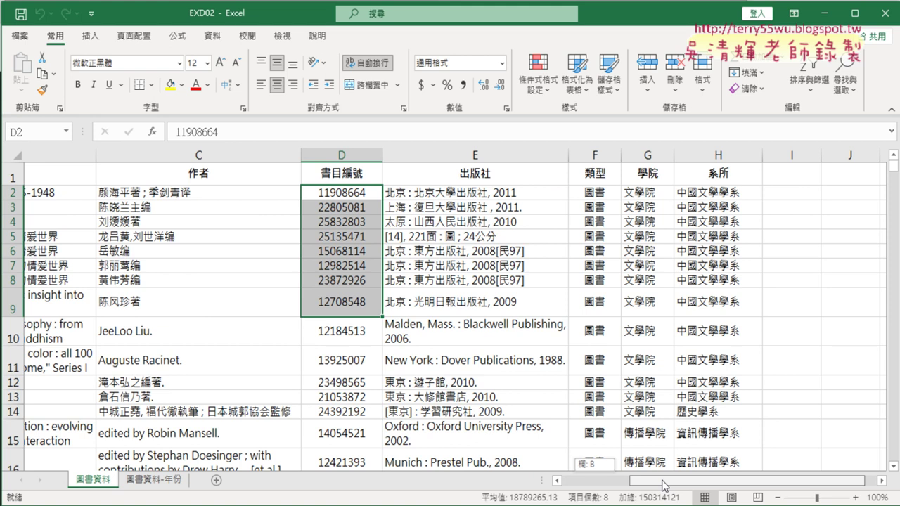
drag(664, 485, 655, 485)
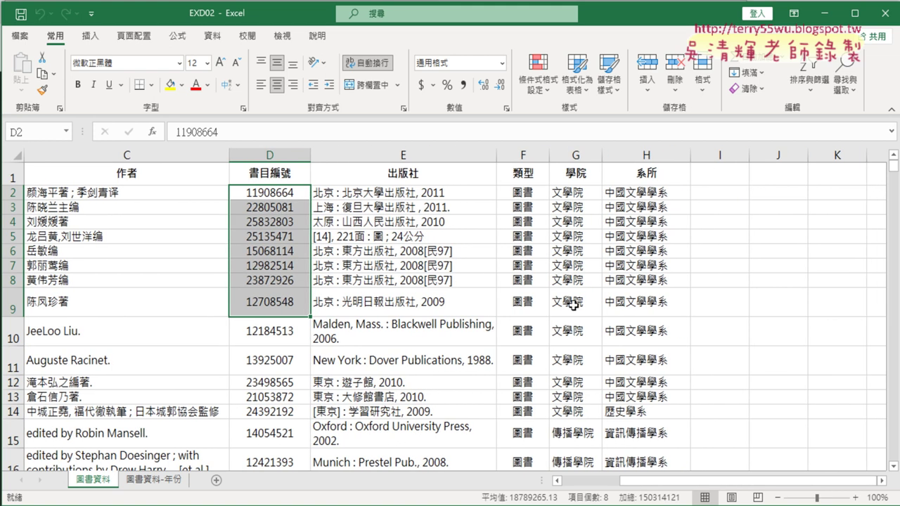
click(576, 154)
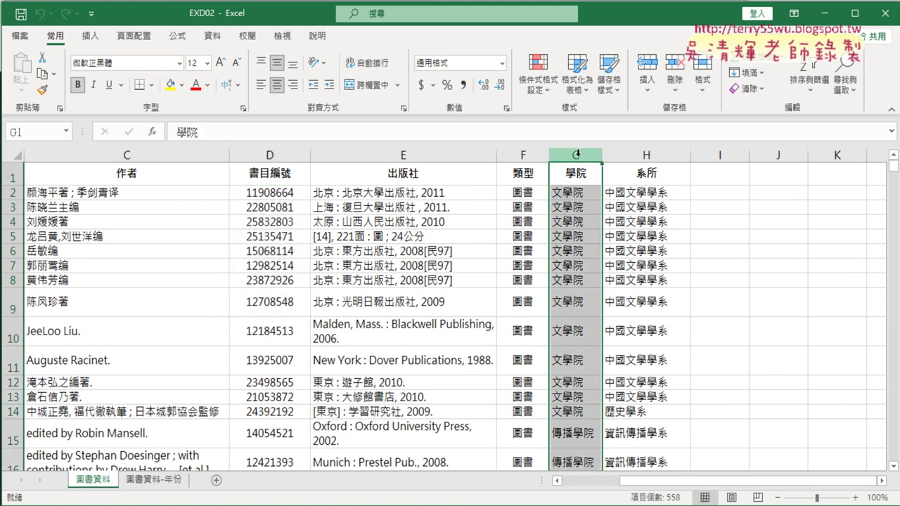
click(660, 154)
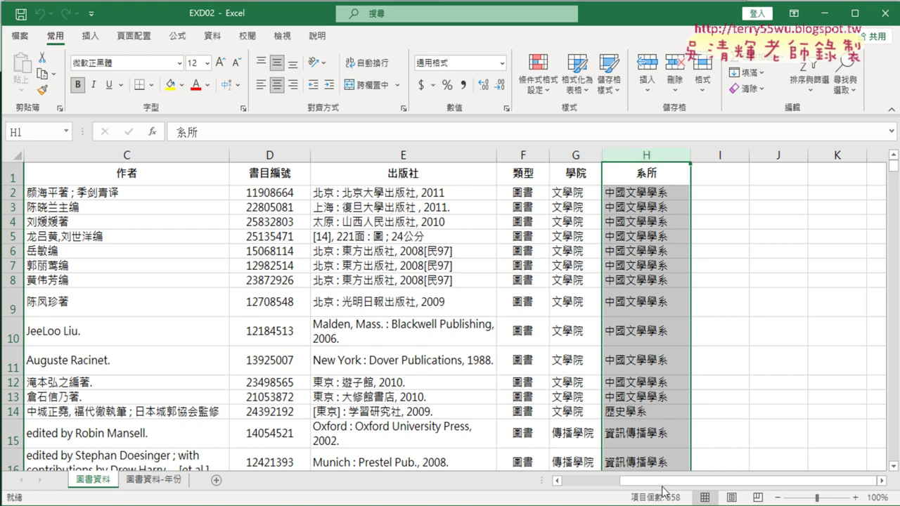
drag(665, 487, 554, 483)
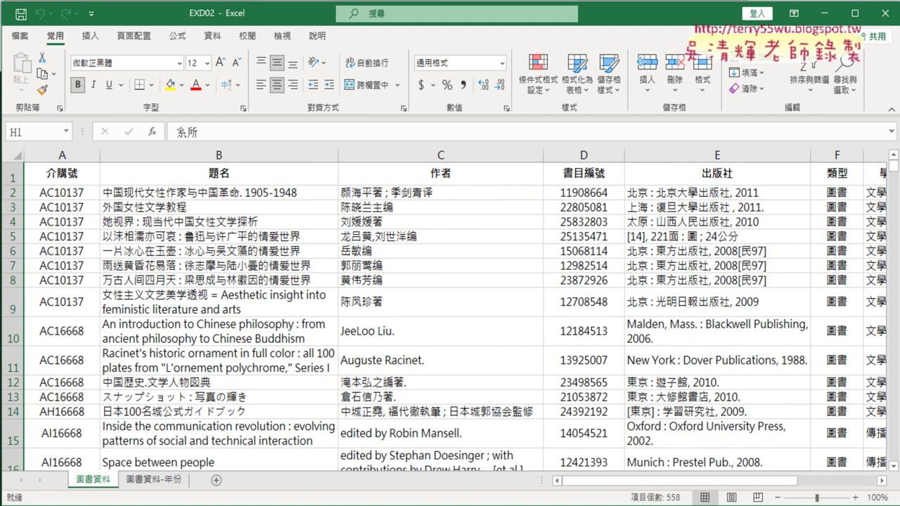
key(alt+Tab)
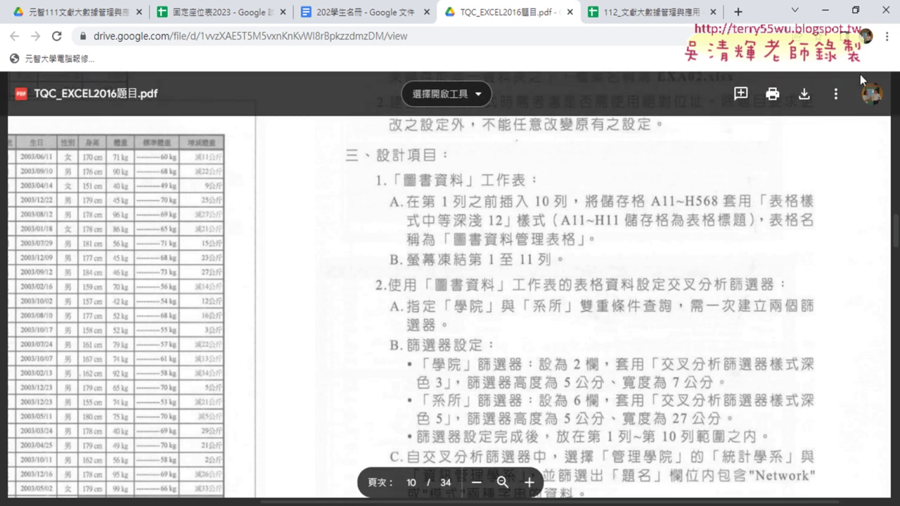
- Insert ten blank rows at rows 1–10 above the library data, then return to the task PDF
click(824, 10)
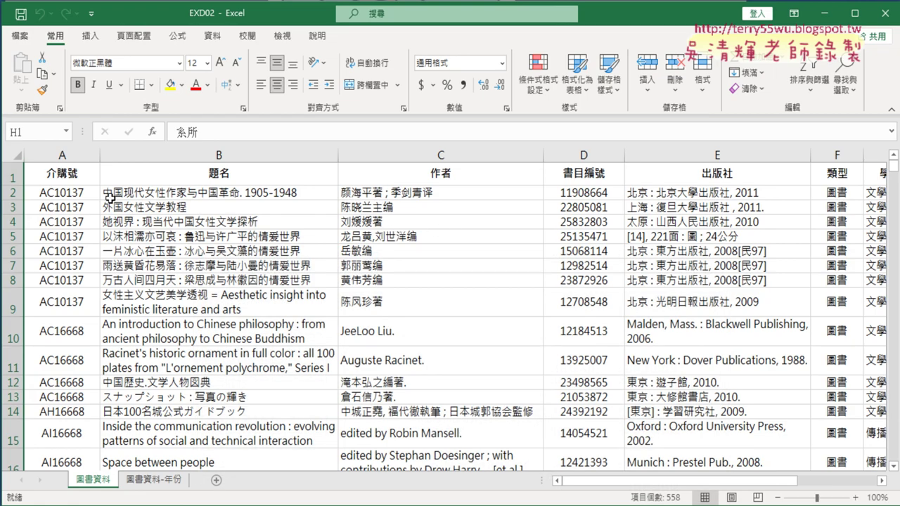
drag(10, 177, 18, 340)
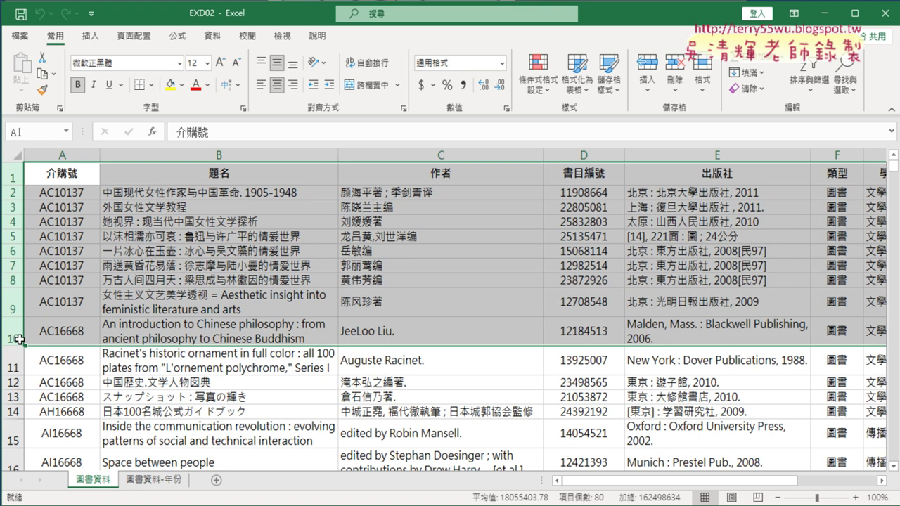
right_click(176, 217)
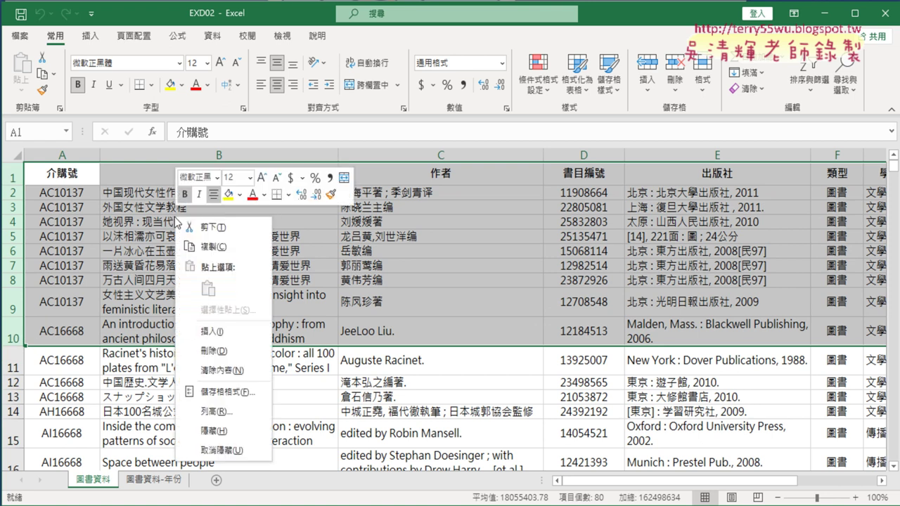
click(214, 337)
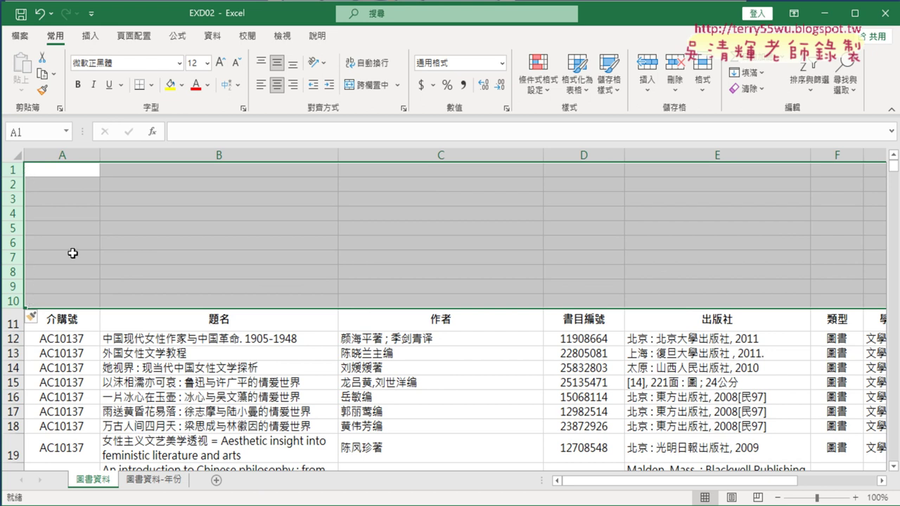
click(64, 170)
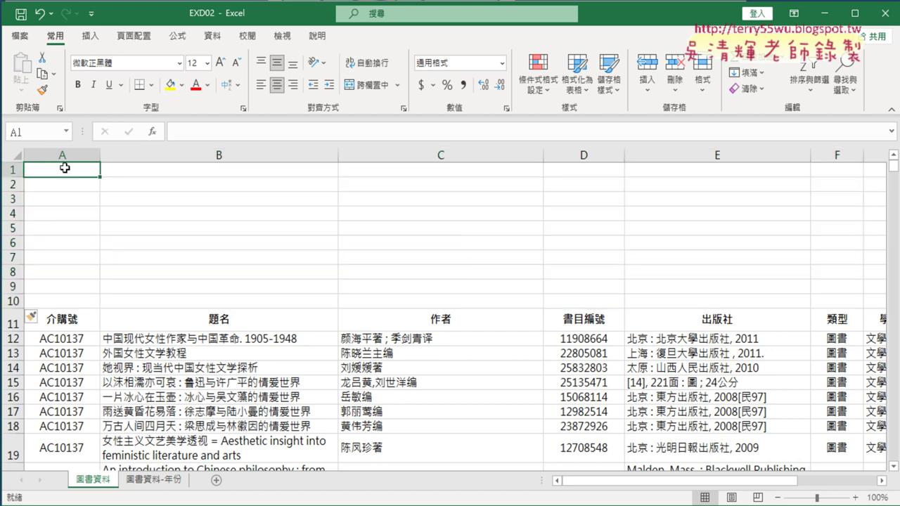
click(354, 504)
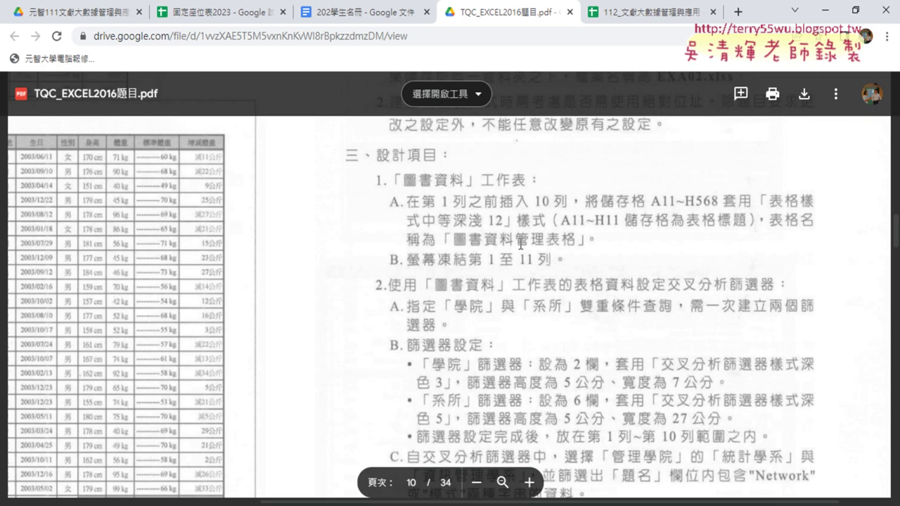
- Select the library data range A11:H568, starting from header cell A11
click(826, 10)
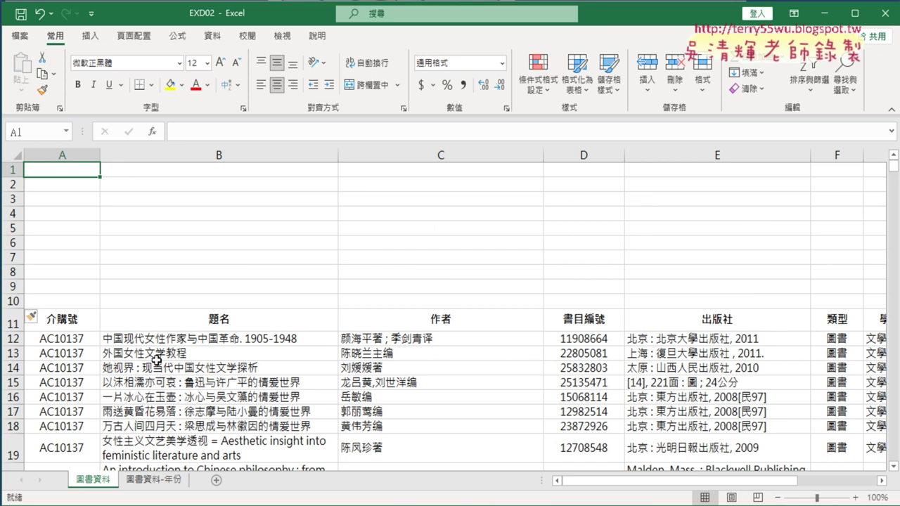
click(71, 324)
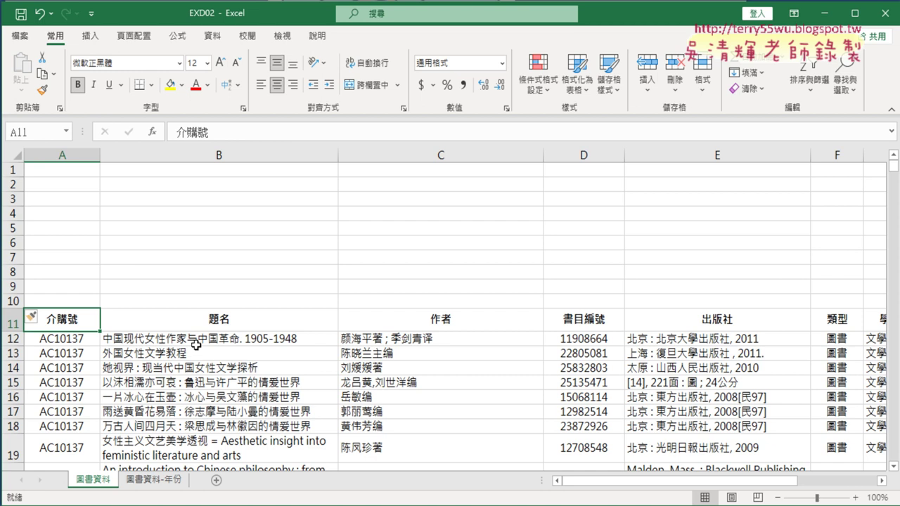
key(ctrl+shift+Right)
key(ctrl+shift+Down)
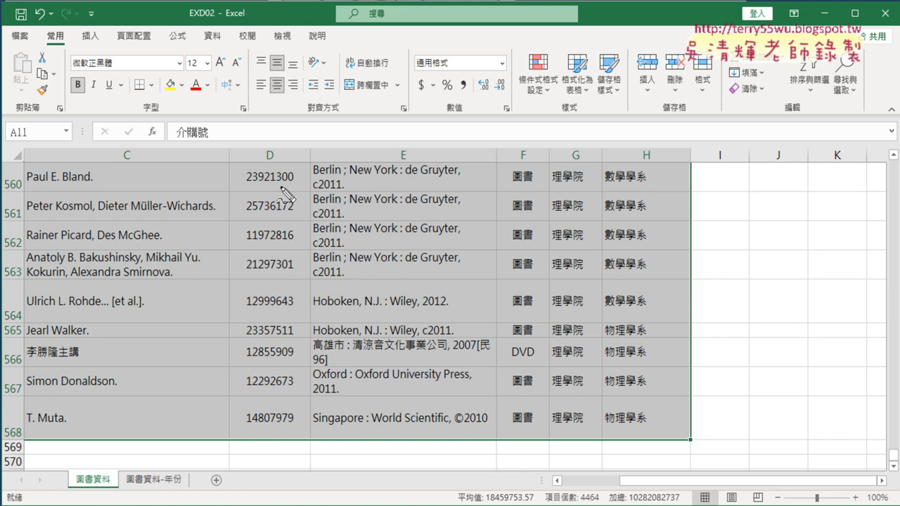
- Open the 格式化為表格 style gallery on the 常用 tab for A11:H568
mouse_move(72, 45)
mouse_down()
mouse_move(76, 28)
mouse_move(70, 47)
mouse_up()
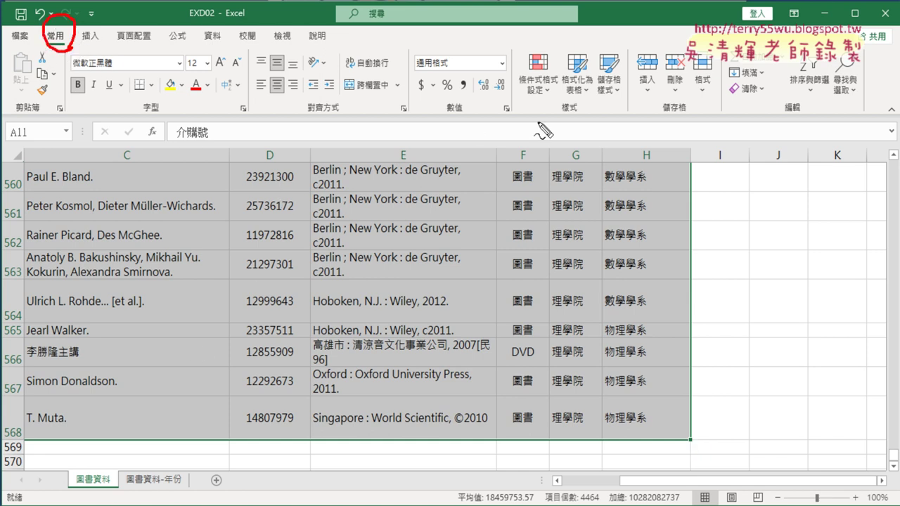
drag(562, 114, 584, 125)
mouse_move(618, 285)
mouse_down()
mouse_move(580, 116)
mouse_move(601, 130)
mouse_up()
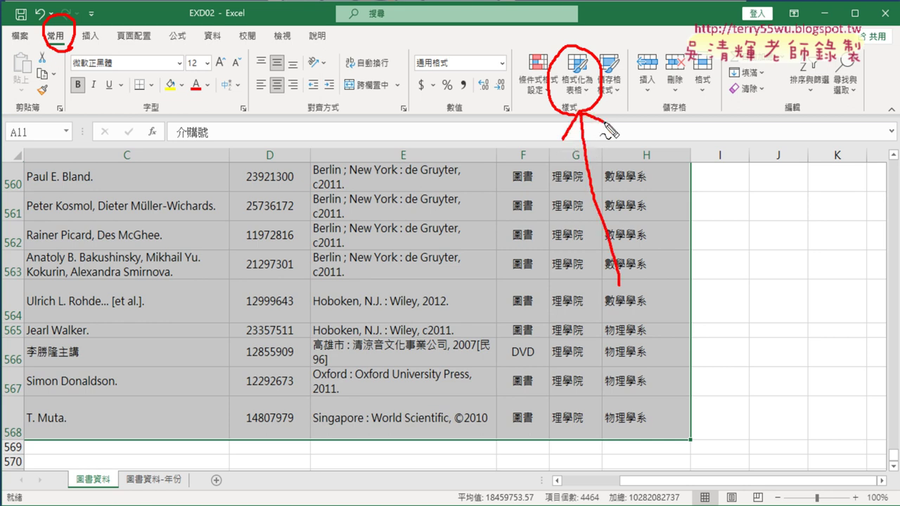
key(Escape)
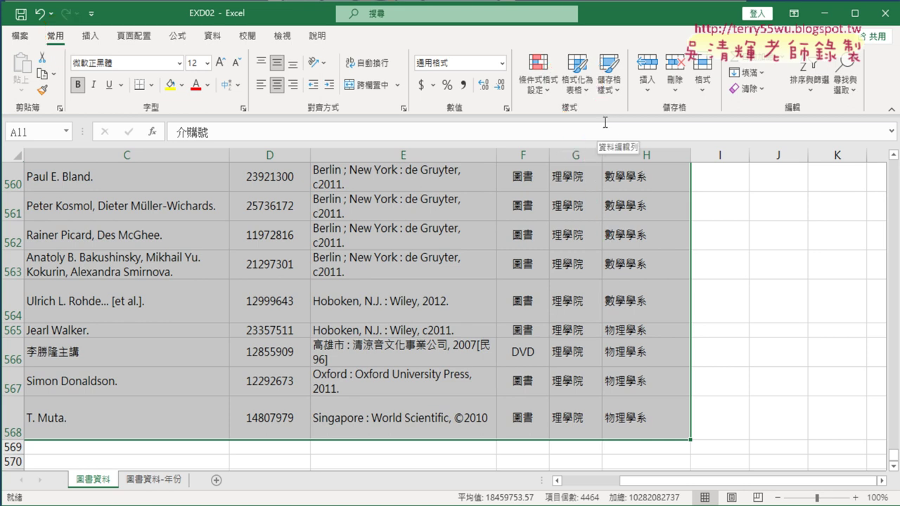
click(588, 93)
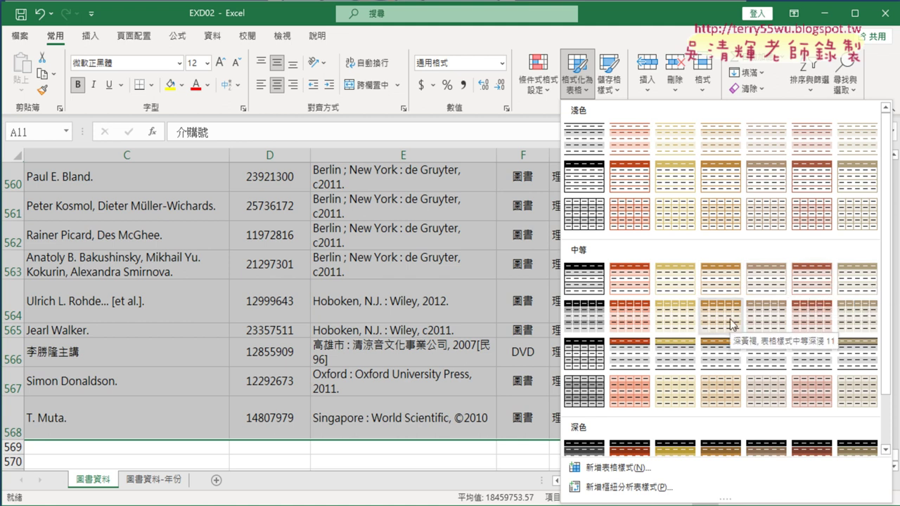
- Apply the brown 表格樣式中等深淺 12 to =$A$11:$H$568 with headers
click(766, 324)
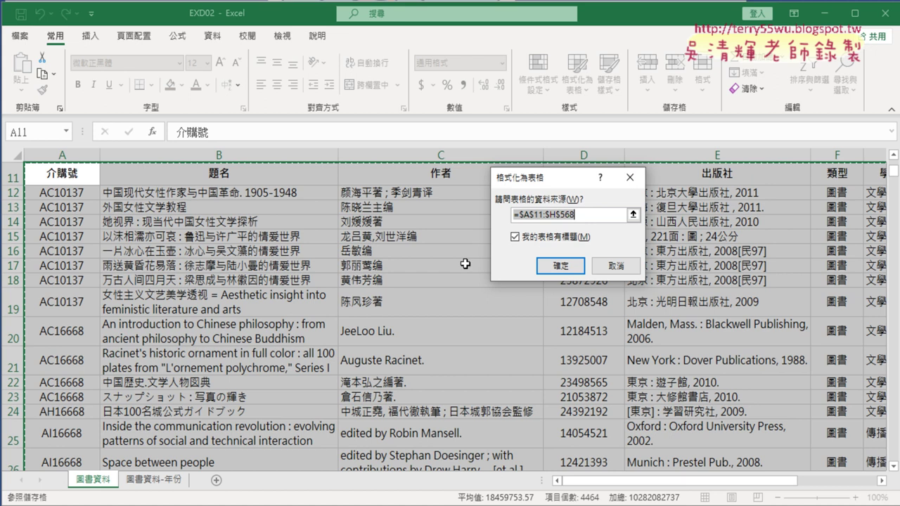
click(561, 267)
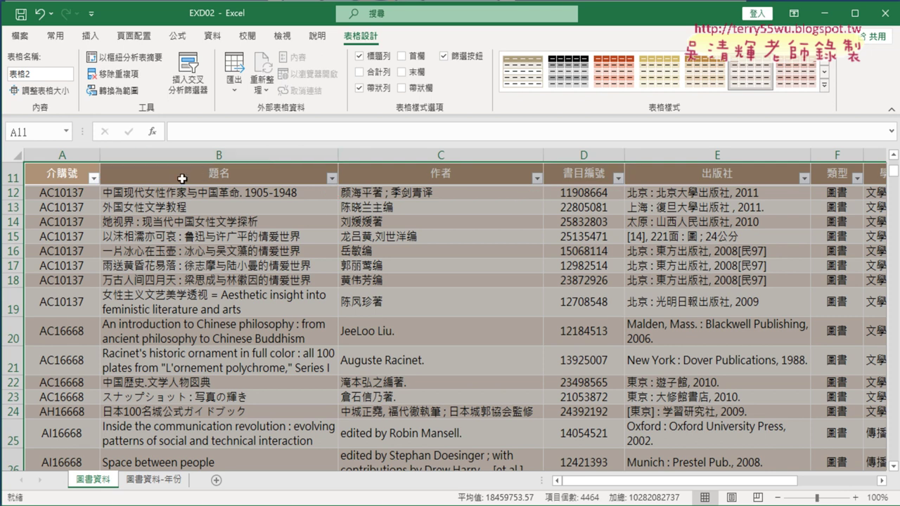
- Show the 文字篩選 submenu from the 題名 column's filter arrow
click(331, 179)
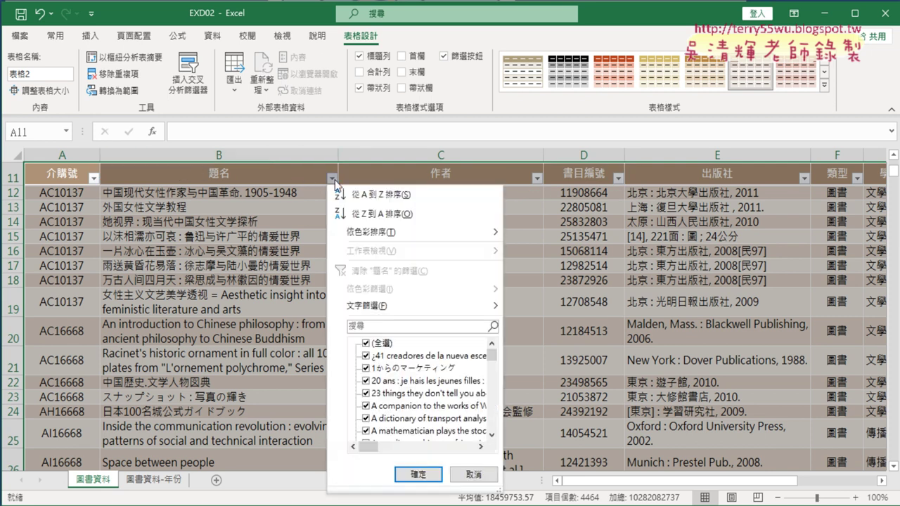
mouse_move(384, 307)
- Replace the table name 表格2 with 圖書資料管理表格 in the 表格名稱 box
click(44, 73)
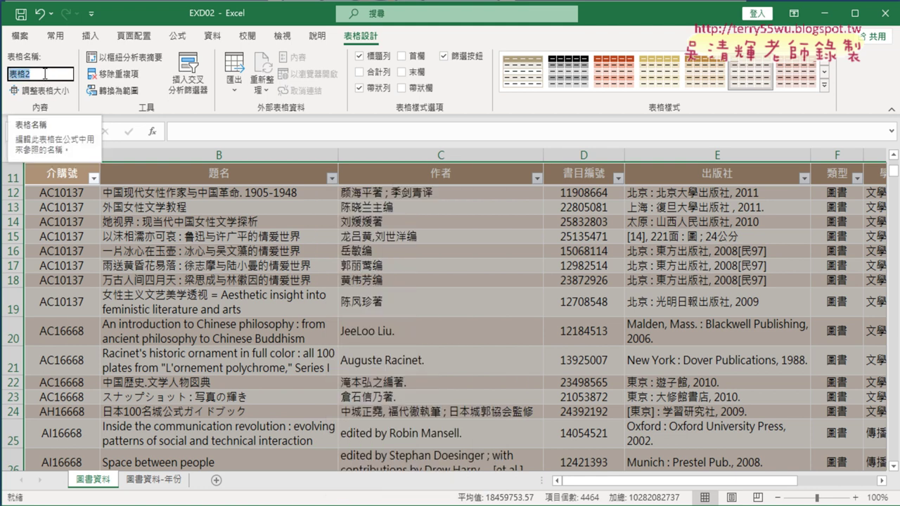
key(BackSpace)
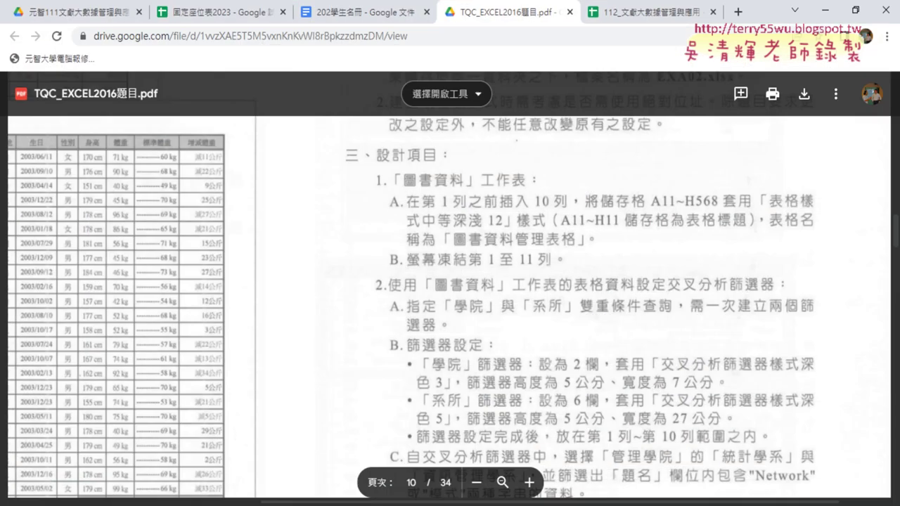
key(alt+Tab)
click(823, 10)
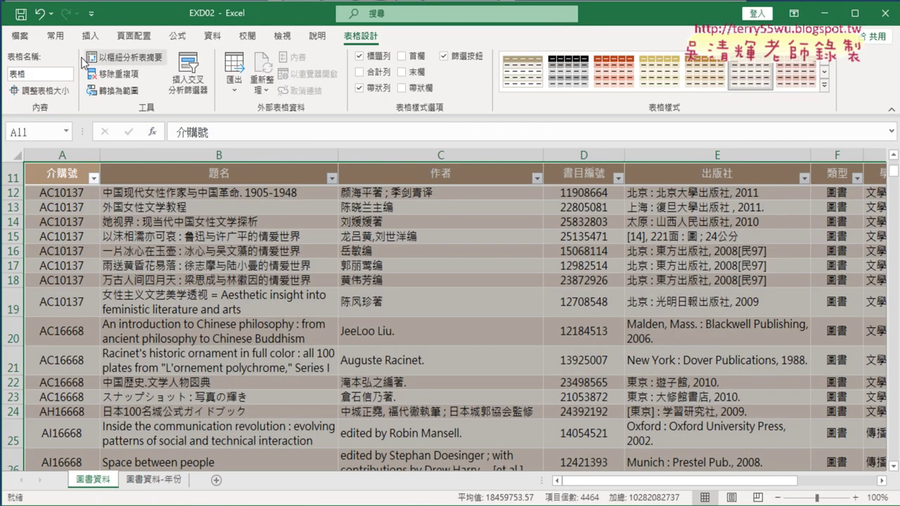
drag(11, 72, 33, 76)
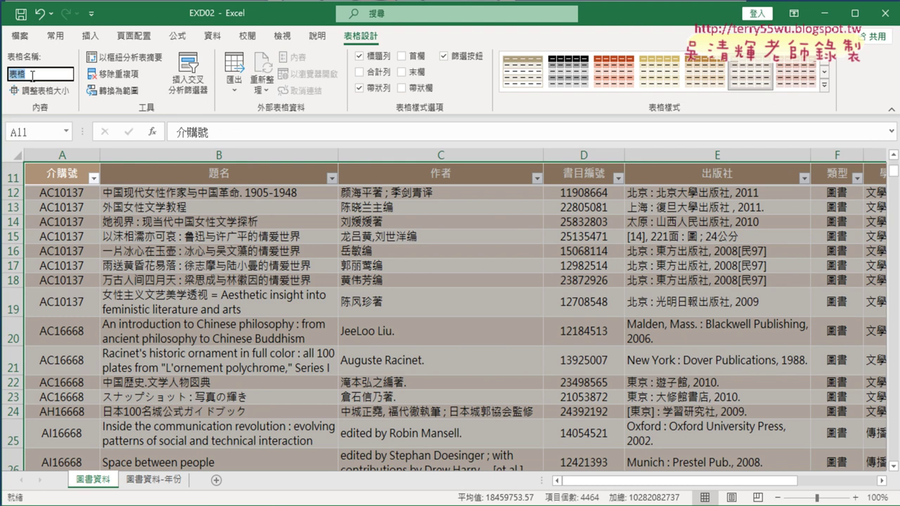
text(圖片書籍)
text(圖書資料_表格)
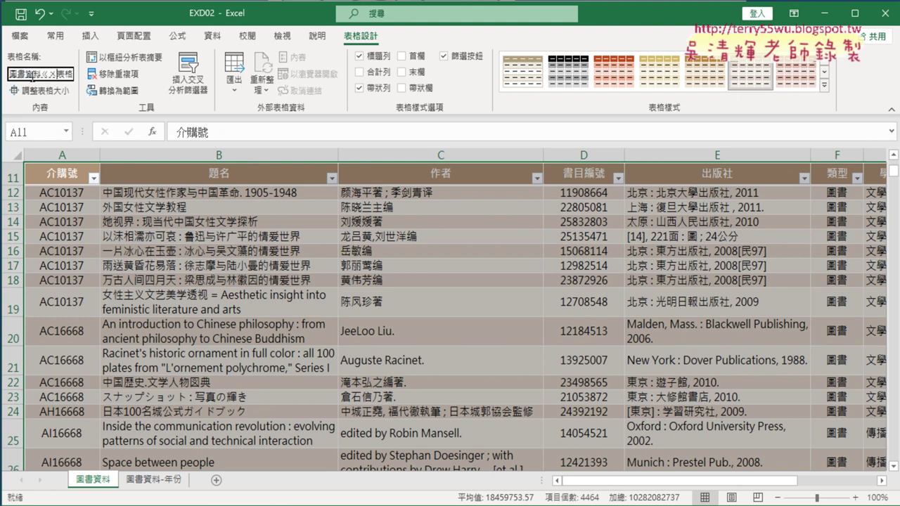
text(管理)
key(Return)
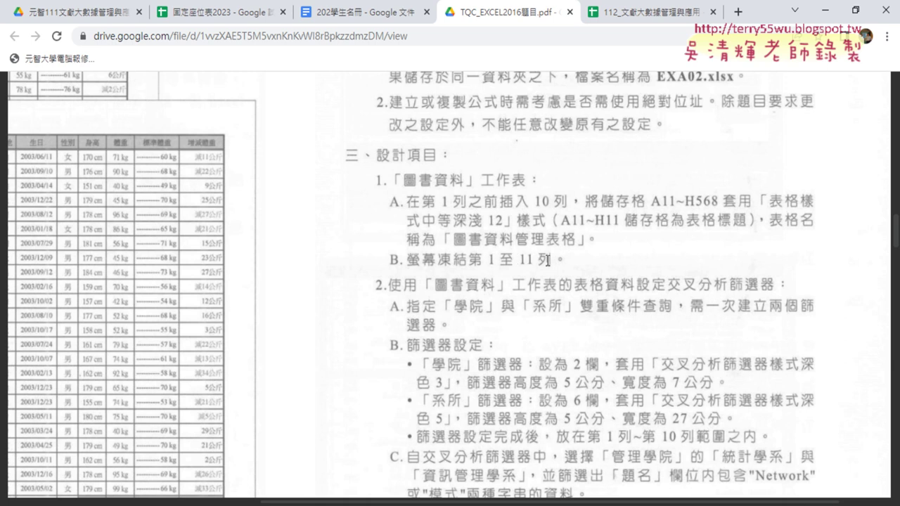
click(823, 10)
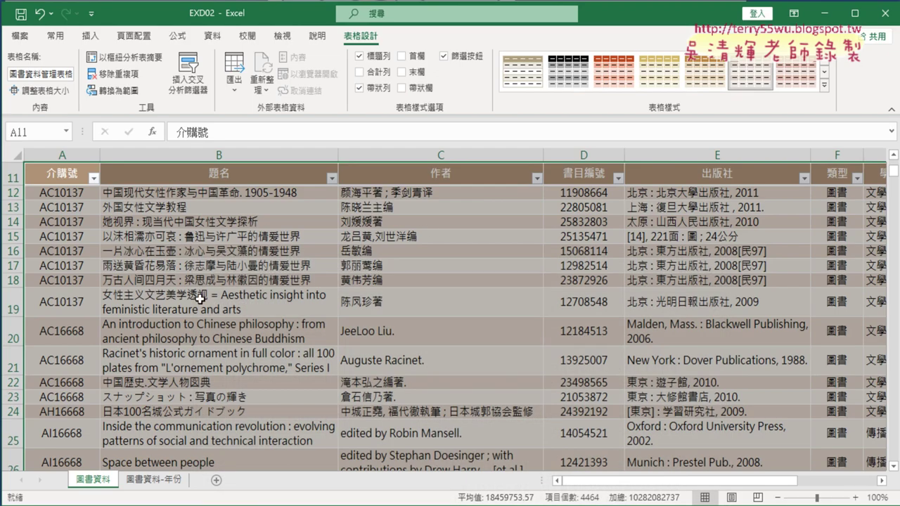
- Select row 12 as the freeze point and switch to the View tab
scroll(165, 291, down, 1)
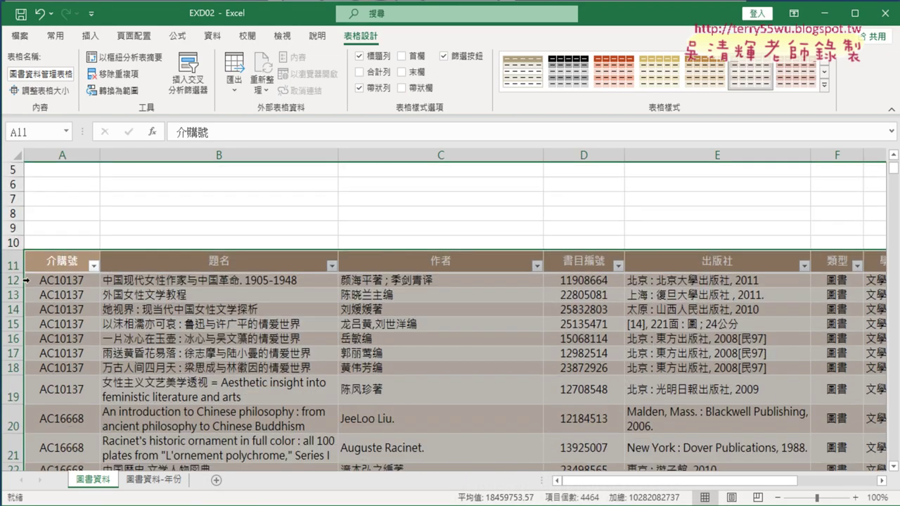
click(12, 280)
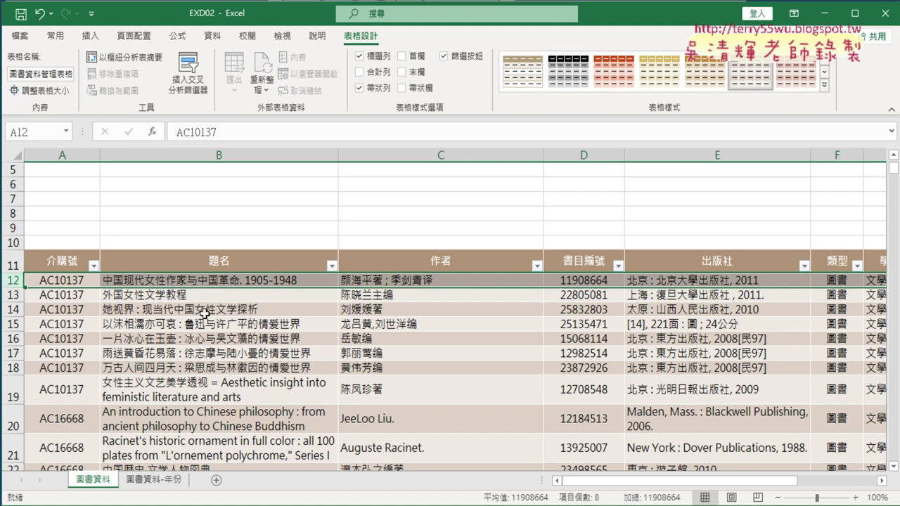
click(282, 35)
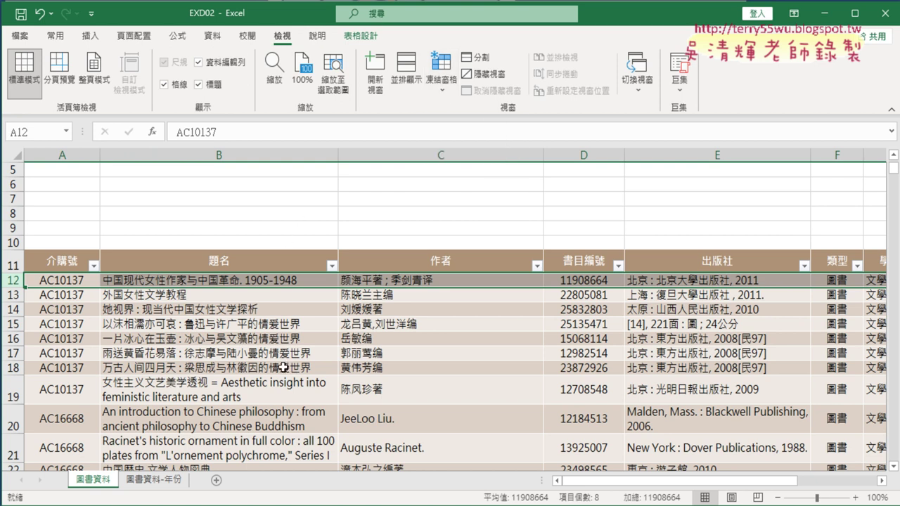
- Scroll through the whole library table and select header row 11
scroll(283, 367, down, 2)
scroll(282, 367, down, 1)
scroll(282, 367, down, 3)
scroll(283, 367, down, 4)
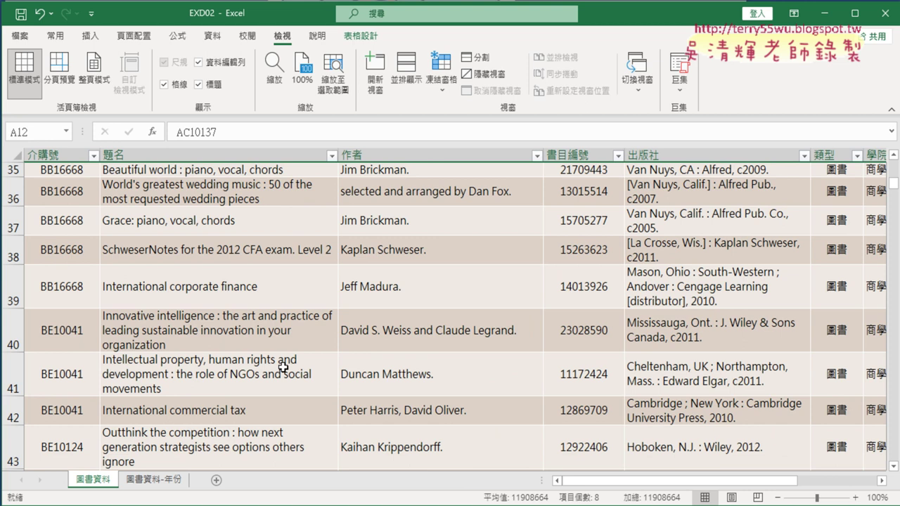
scroll(282, 367, down, 8)
scroll(283, 367, down, 5)
scroll(283, 367, down, 10)
scroll(283, 367, down, 5)
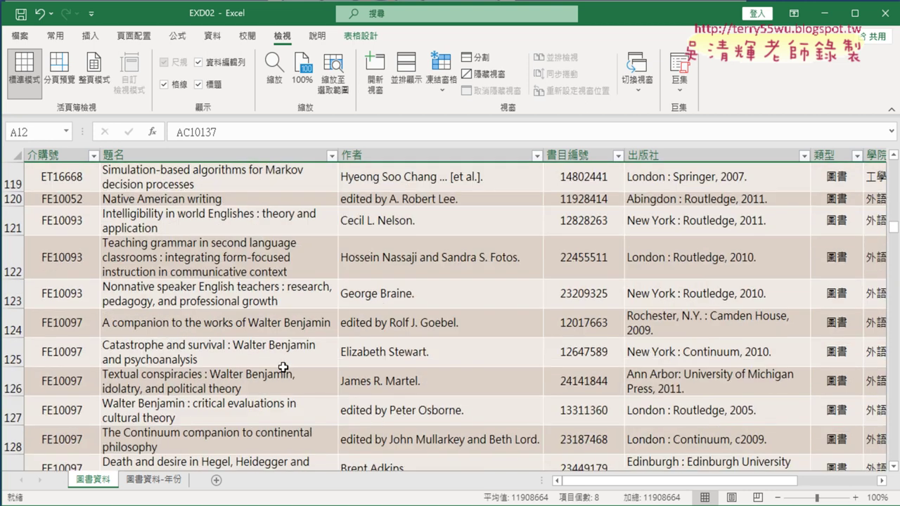
scroll(282, 367, up, 7)
scroll(283, 367, up, 8)
scroll(282, 368, up, 8)
scroll(283, 367, up, 5)
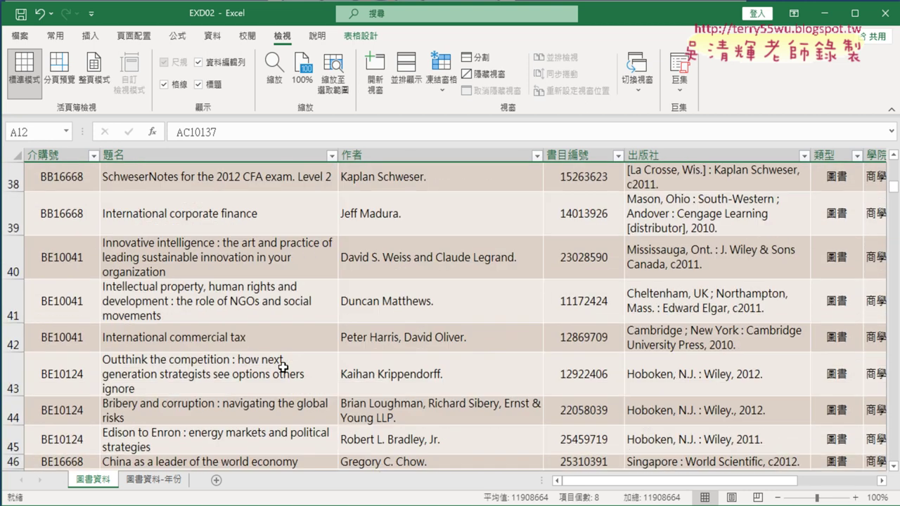
scroll(283, 367, up, 4)
scroll(282, 367, up, 4)
scroll(282, 367, up, 2)
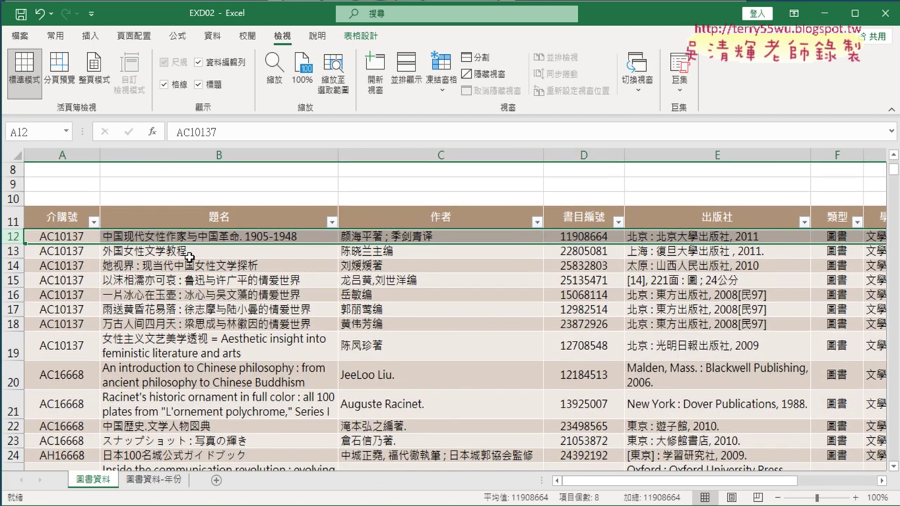
click(6, 218)
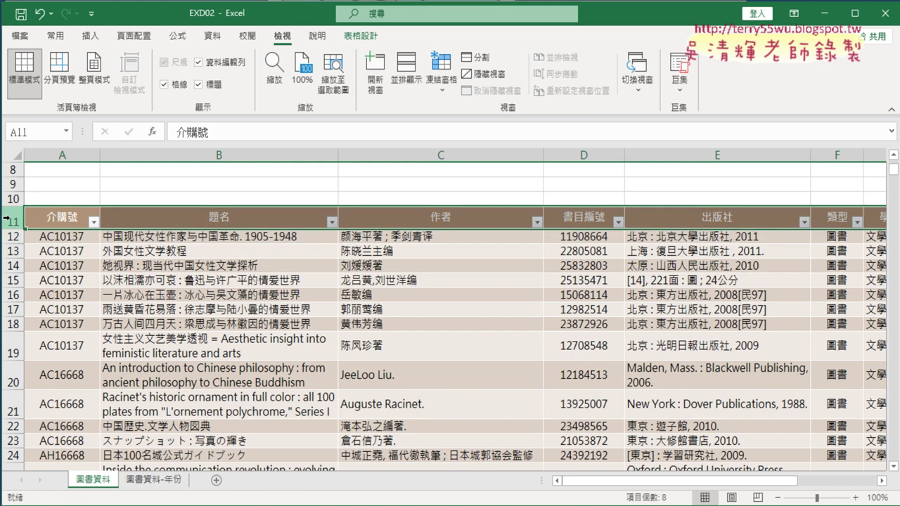
- Select row 12, just below the table header, and open the Freeze Panes options
scroll(380, 393, down, 3)
scroll(390, 391, down, 2)
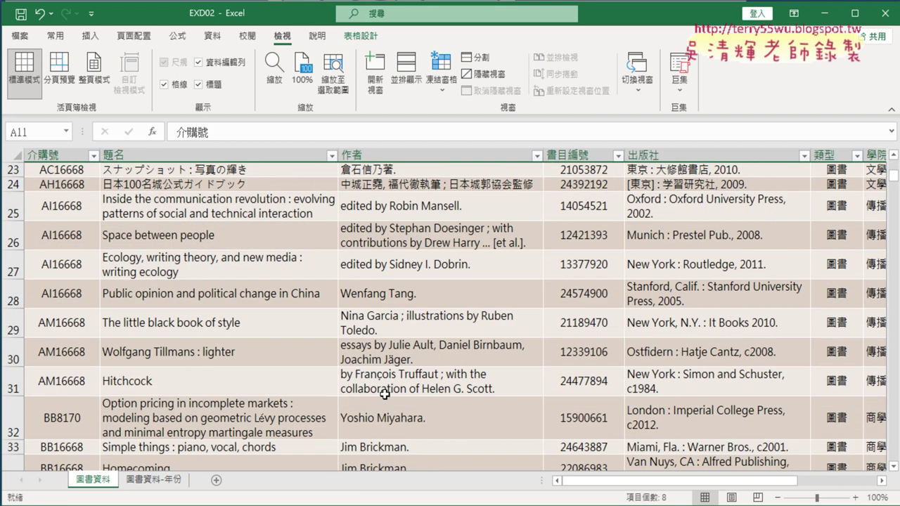
scroll(390, 391, down, 3)
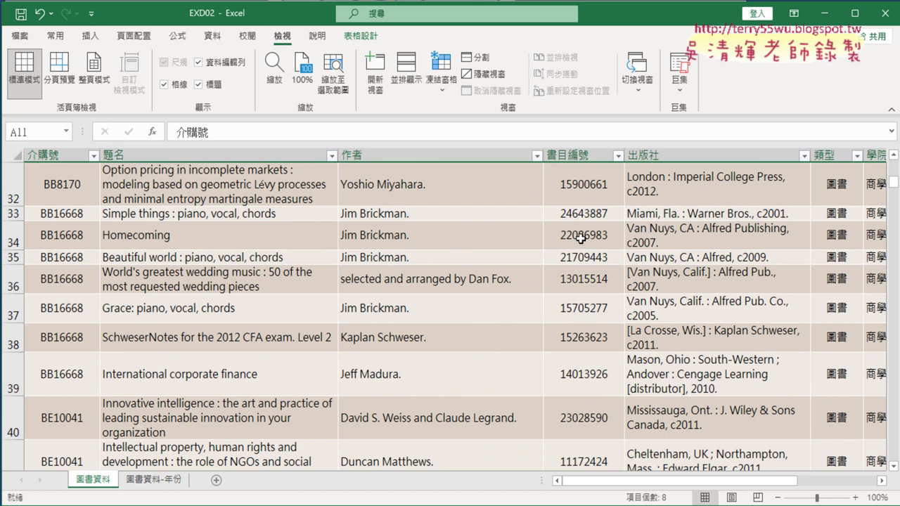
scroll(595, 318, up, 7)
scroll(595, 317, up, 3)
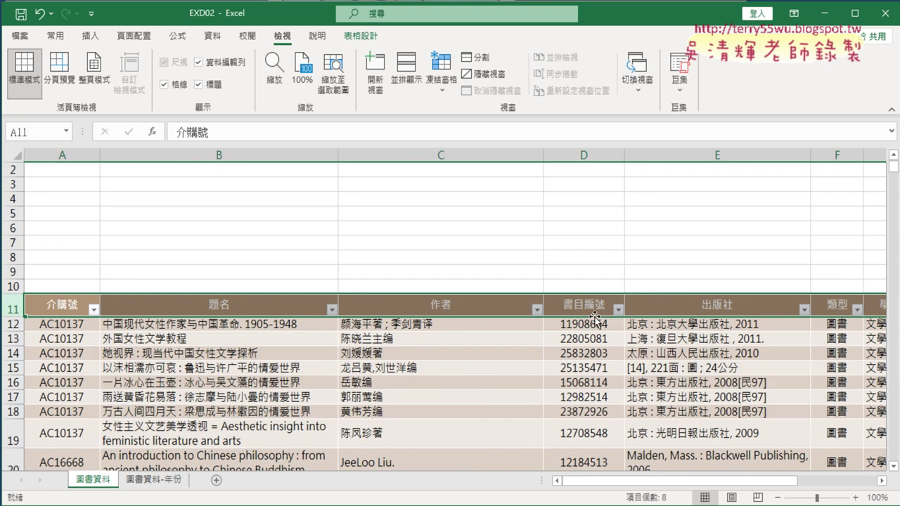
scroll(595, 317, down, 5)
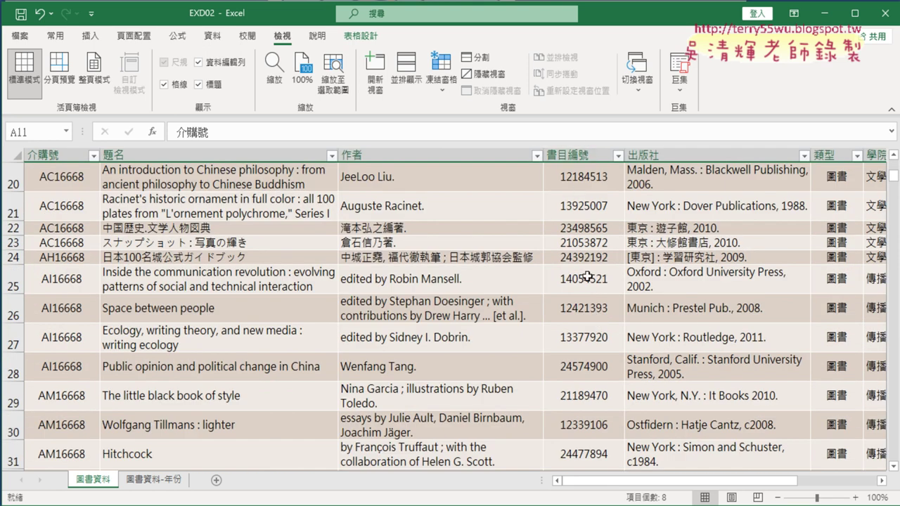
scroll(586, 277, down, 6)
scroll(585, 277, down, 3)
scroll(586, 277, down, 7)
scroll(586, 277, down, 4)
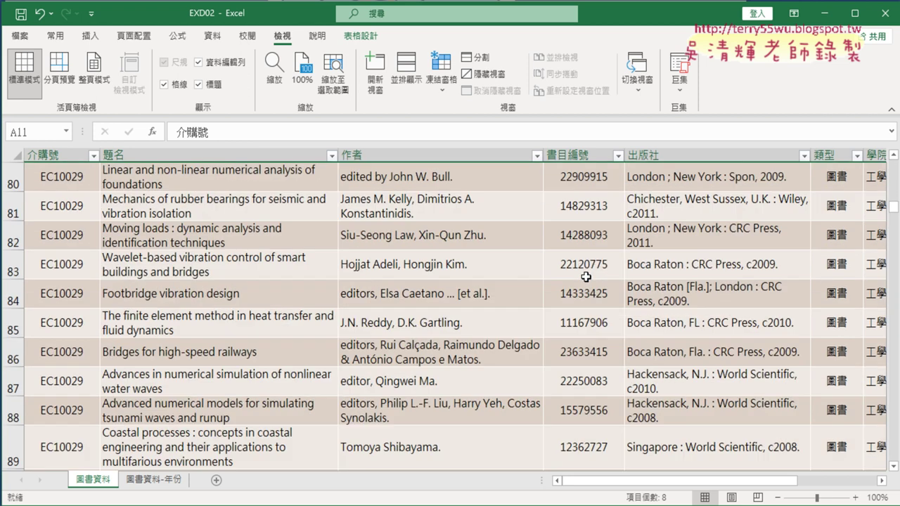
scroll(586, 277, down, 4)
scroll(586, 278, down, 3)
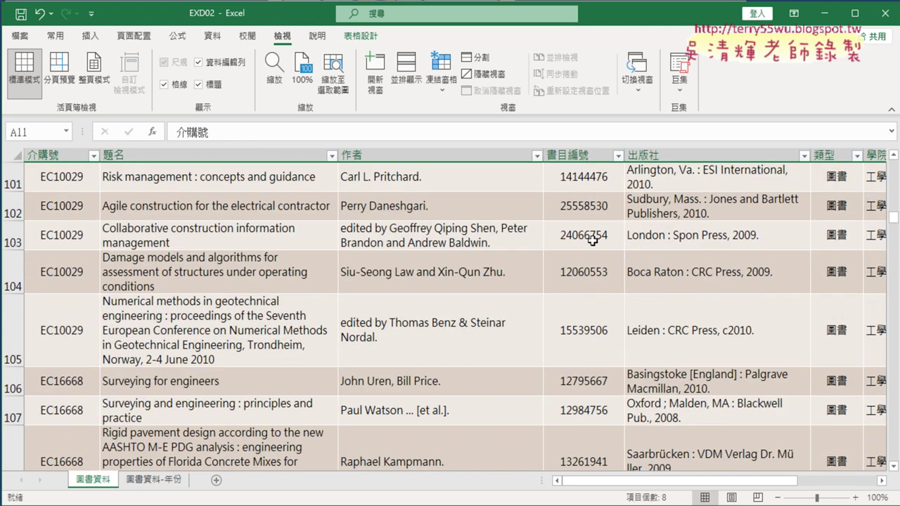
scroll(575, 301, up, 9)
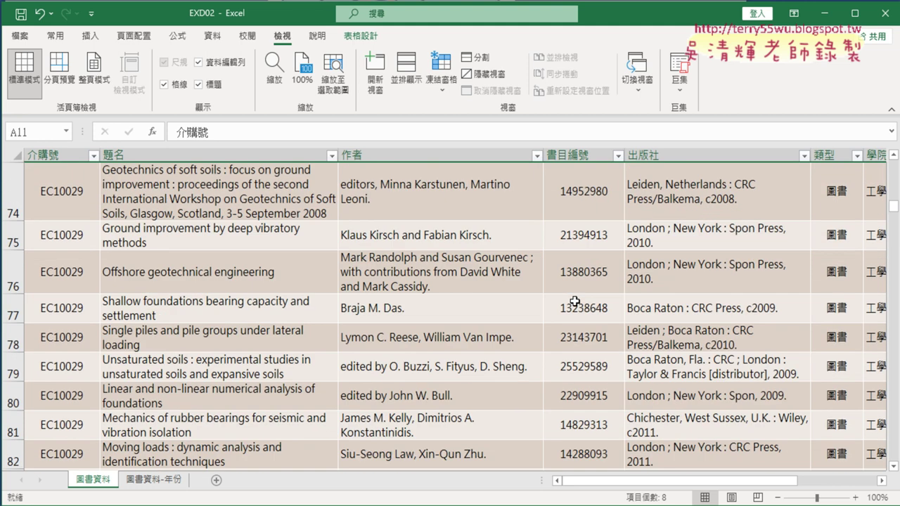
scroll(575, 302, up, 8)
scroll(574, 302, up, 6)
scroll(575, 301, up, 7)
scroll(574, 302, up, 4)
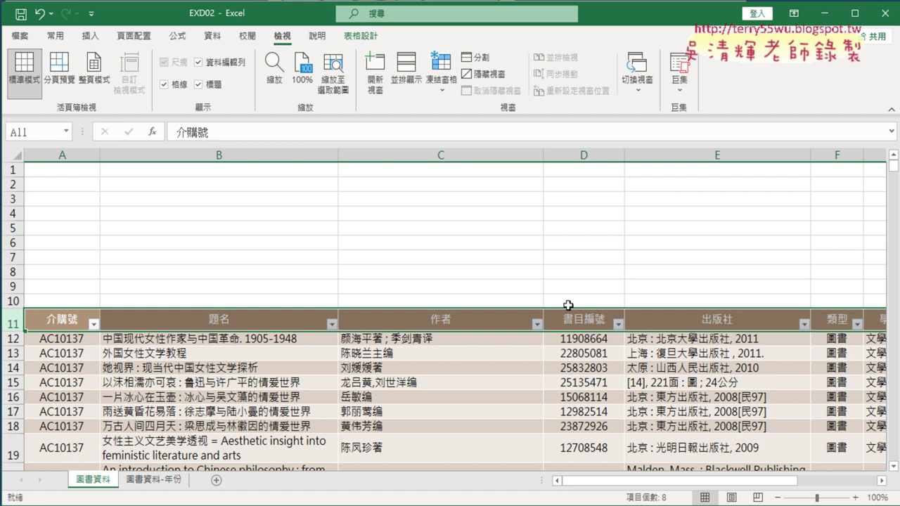
scroll(466, 370, down, 2)
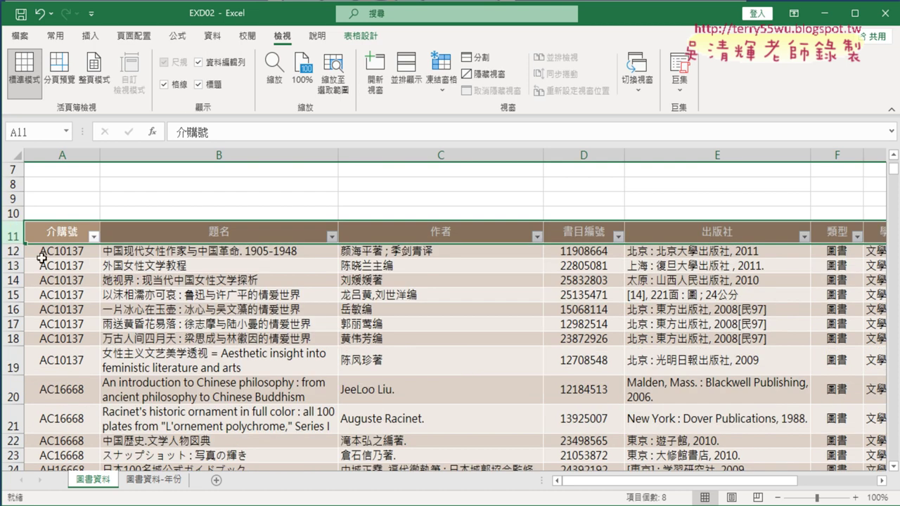
click(14, 249)
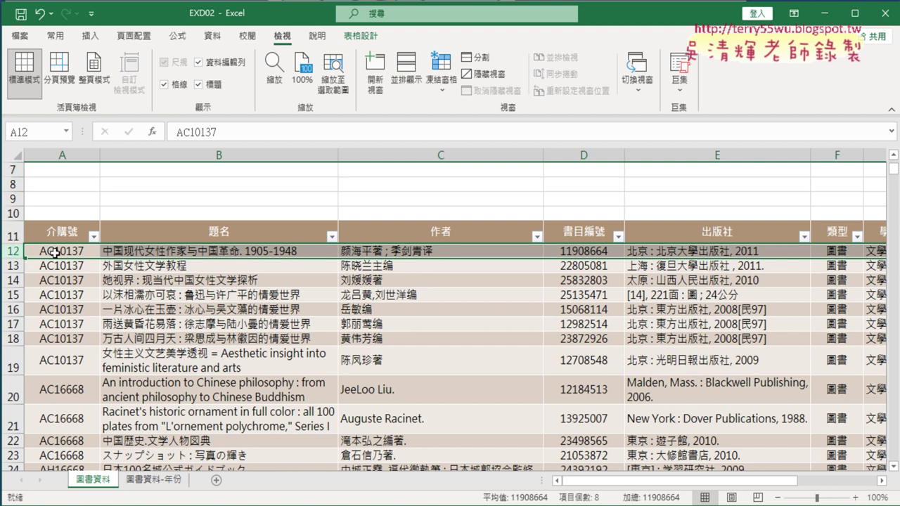
click(446, 91)
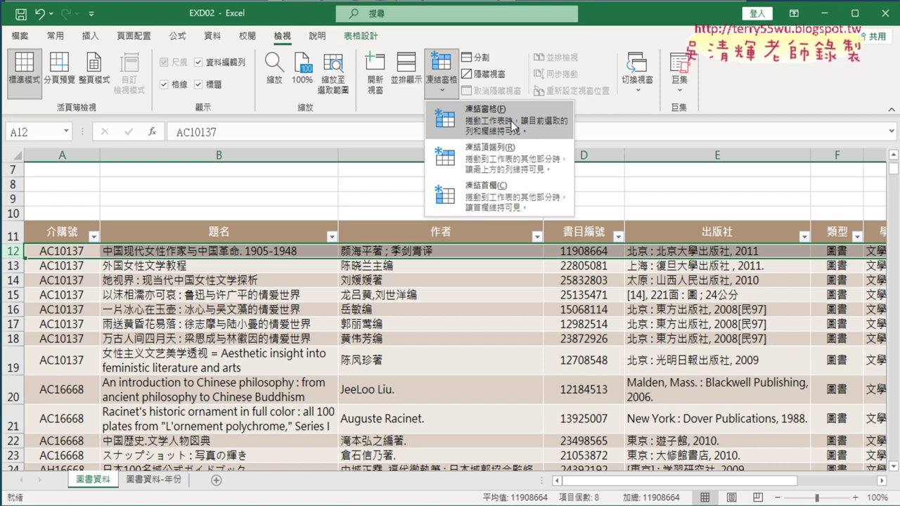
- Freeze rows 1 through 11 and scroll the sheet to test the frozen header
click(510, 120)
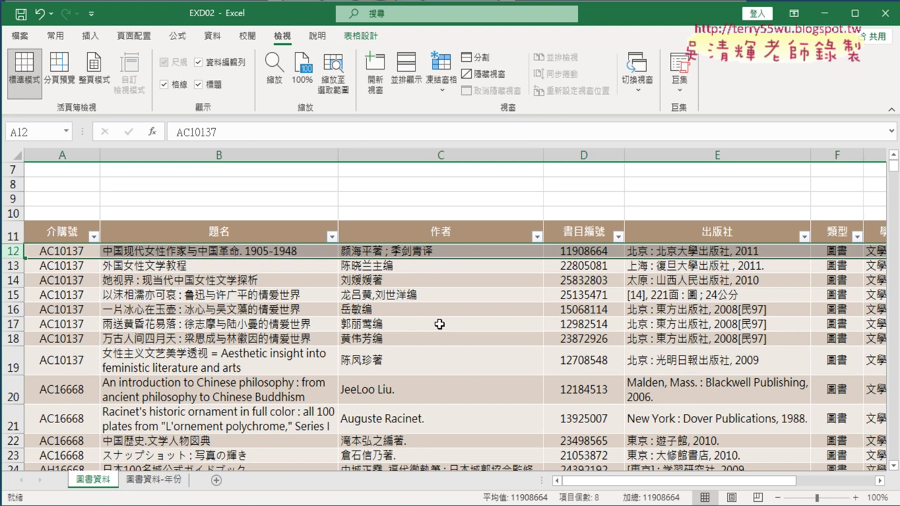
scroll(440, 324, down, 2)
scroll(440, 325, down, 1)
scroll(440, 324, down, 6)
scroll(440, 325, down, 4)
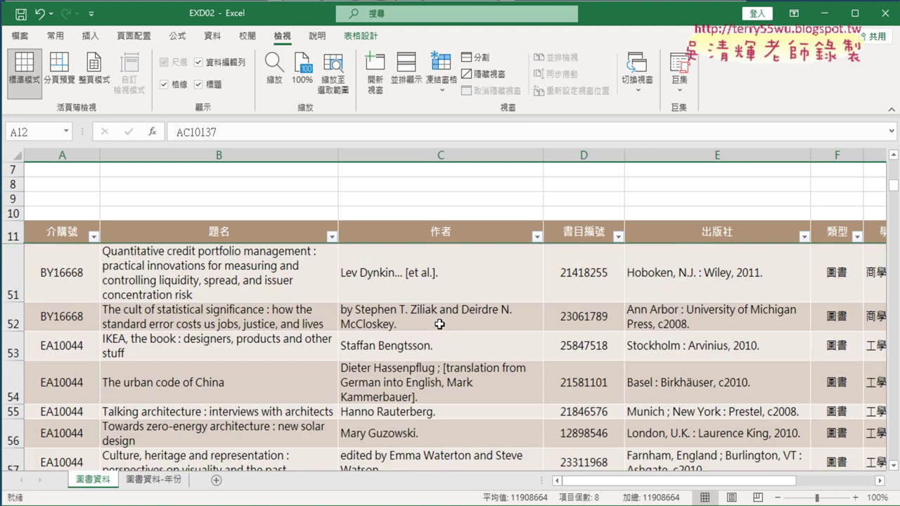
scroll(440, 325, down, 7)
scroll(439, 324, down, 5)
scroll(440, 324, down, 10)
scroll(440, 324, down, 9)
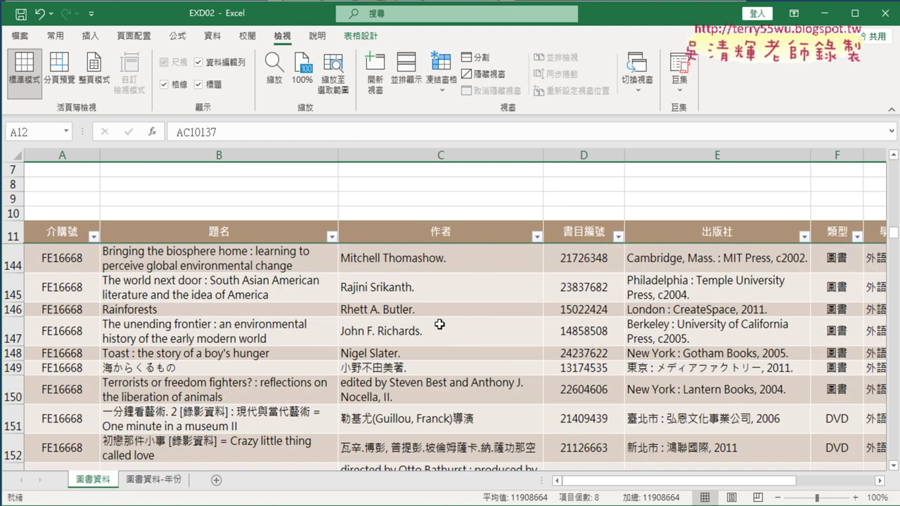
scroll(439, 324, down, 1)
scroll(439, 325, up, 11)
scroll(439, 325, up, 9)
scroll(440, 324, up, 9)
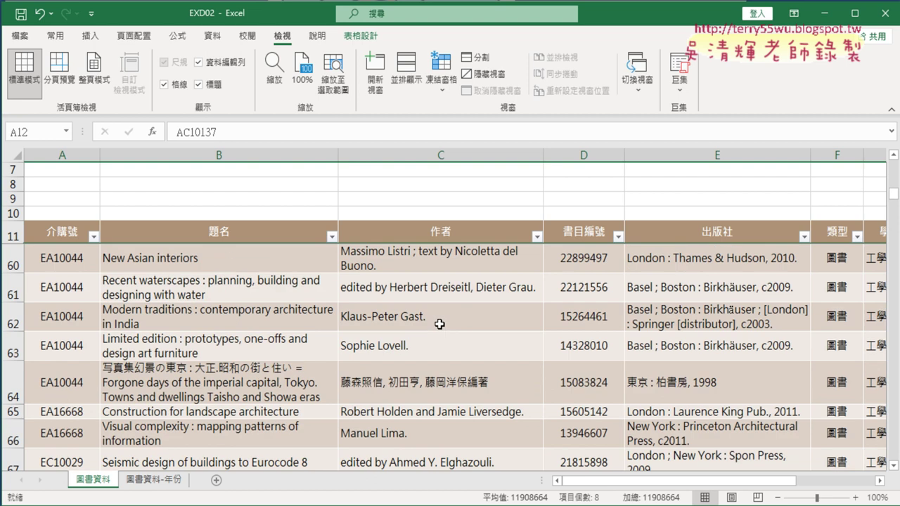
scroll(439, 324, up, 5)
scroll(440, 324, up, 7)
scroll(440, 325, up, 3)
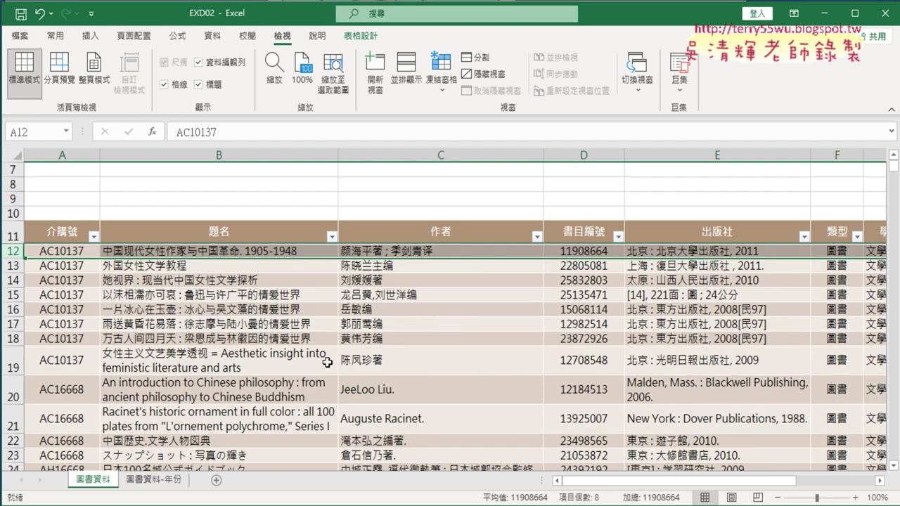
- Unfreeze the panes and scroll to confirm the rows move again
click(443, 90)
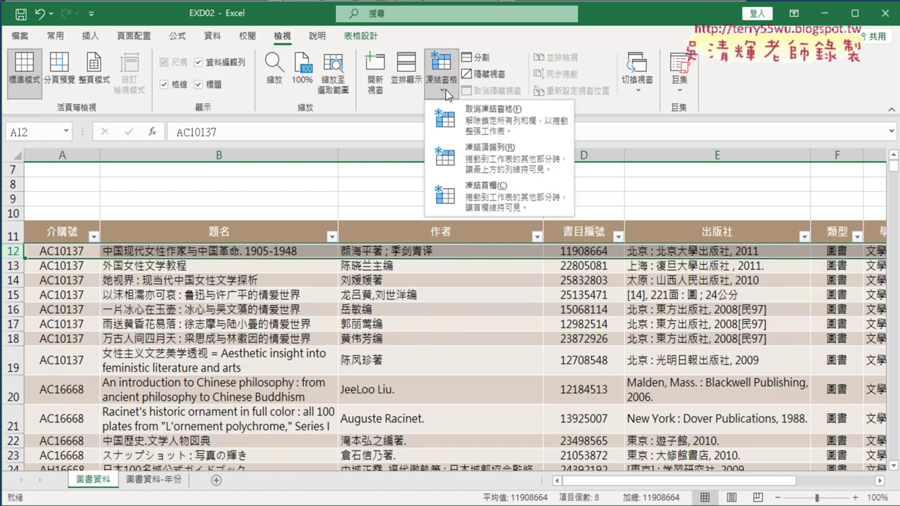
click(477, 113)
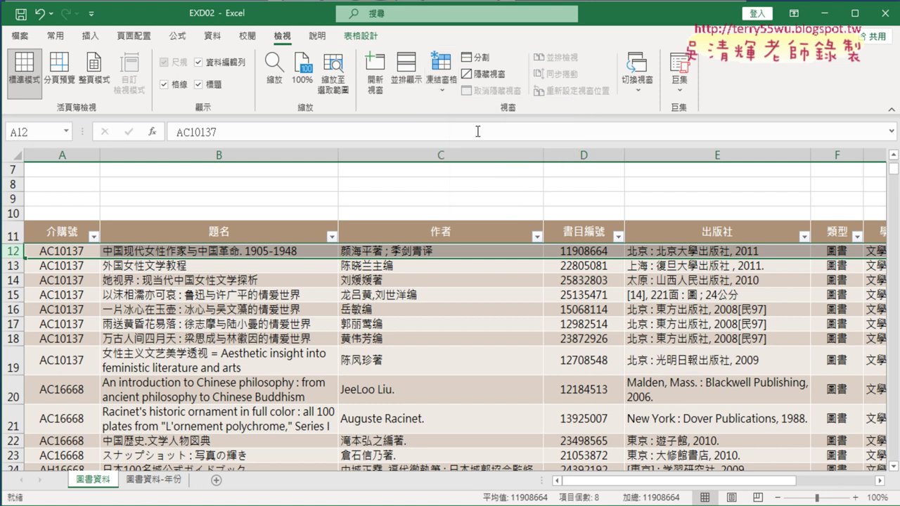
scroll(457, 305, down, 4)
scroll(455, 322, down, 8)
scroll(455, 323, down, 2)
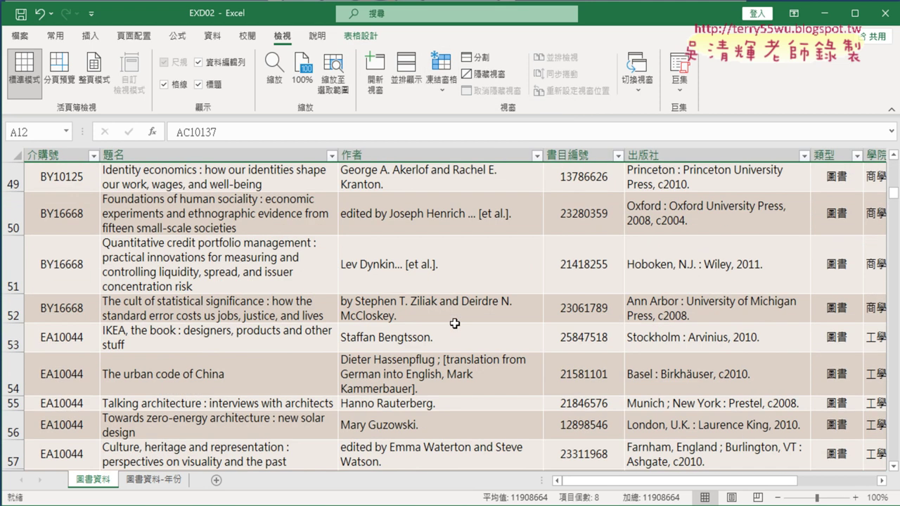
scroll(455, 323, up, 9)
scroll(454, 323, up, 6)
scroll(455, 323, up, 1)
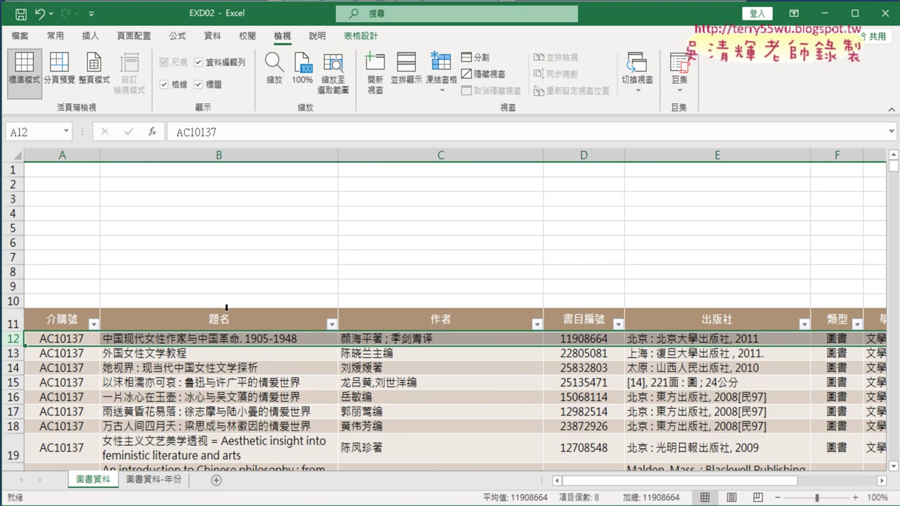
- Refreeze rows 1 through 11 from row 12 and verify by scrolling
click(114, 368)
click(13, 339)
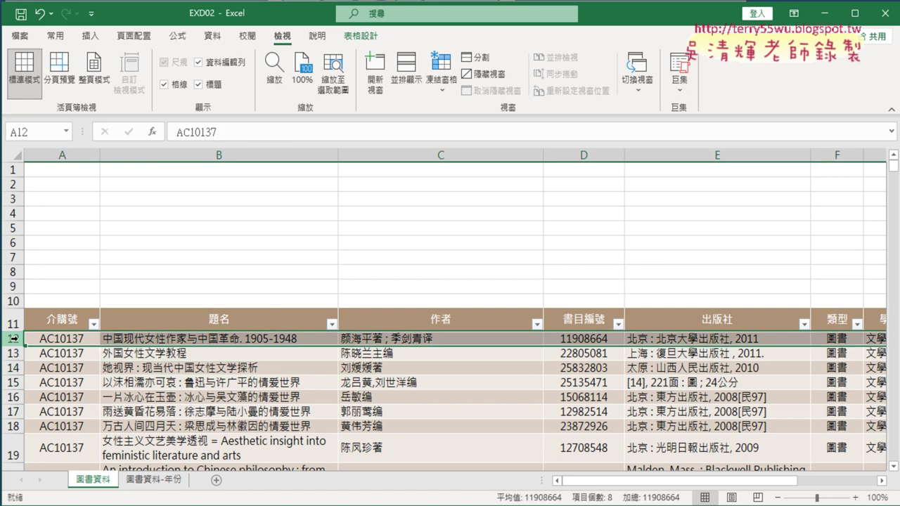
click(441, 78)
click(460, 119)
scroll(427, 367, down, 4)
scroll(427, 367, down, 3)
scroll(419, 394, up, 4)
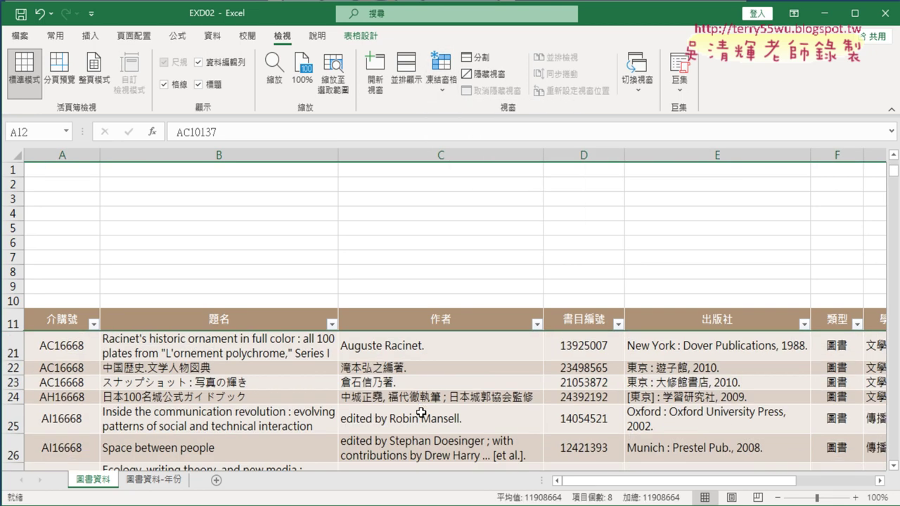
scroll(422, 429, up, 3)
- Check the task instructions in the PDF, then return to the workbook's Insert tab
key(alt+Tab)
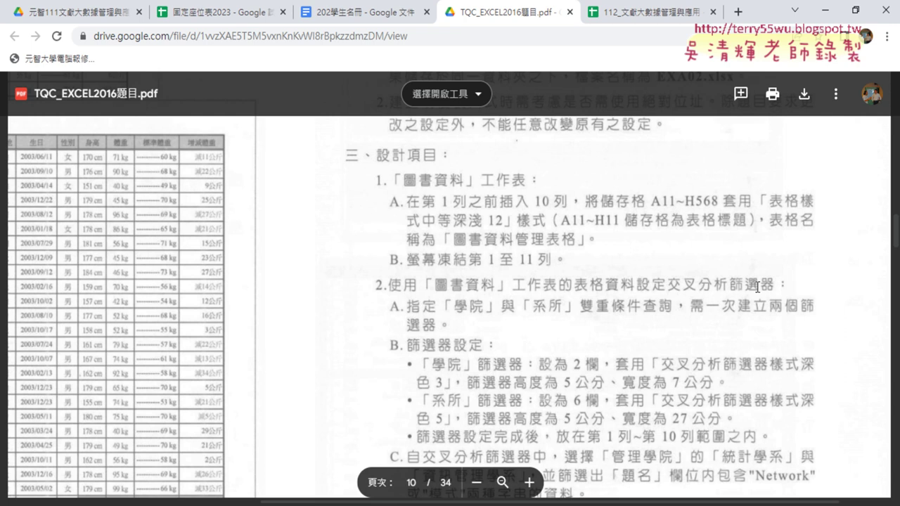
click(823, 10)
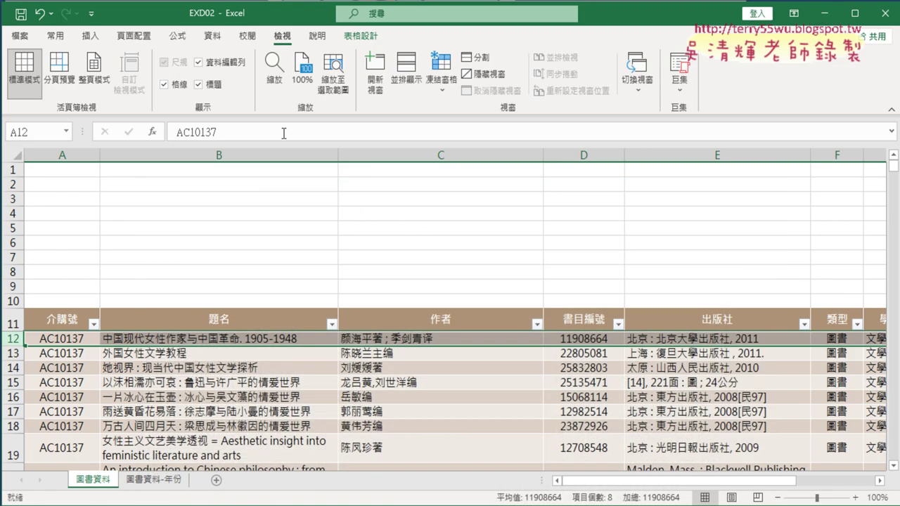
click(90, 35)
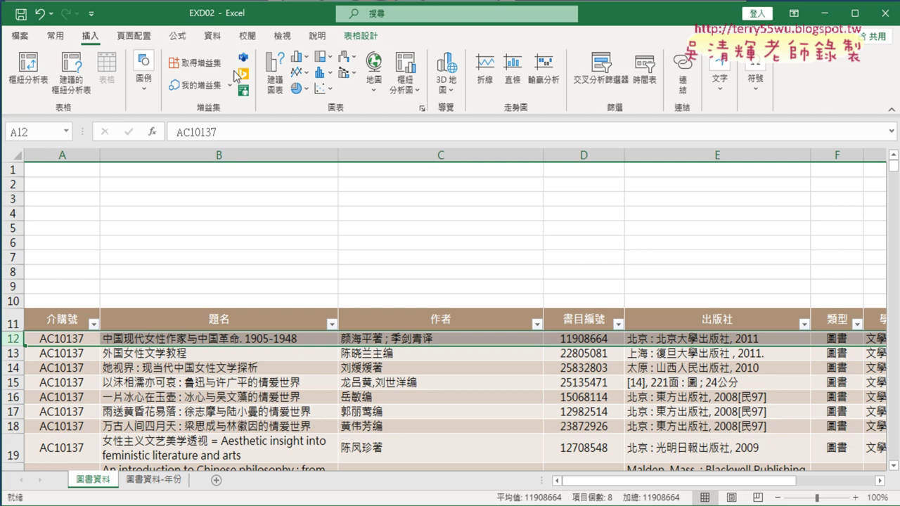
- Open Insert Slicers, listing the table's eight fields from 介購號 to 系所, none checked
click(609, 71)
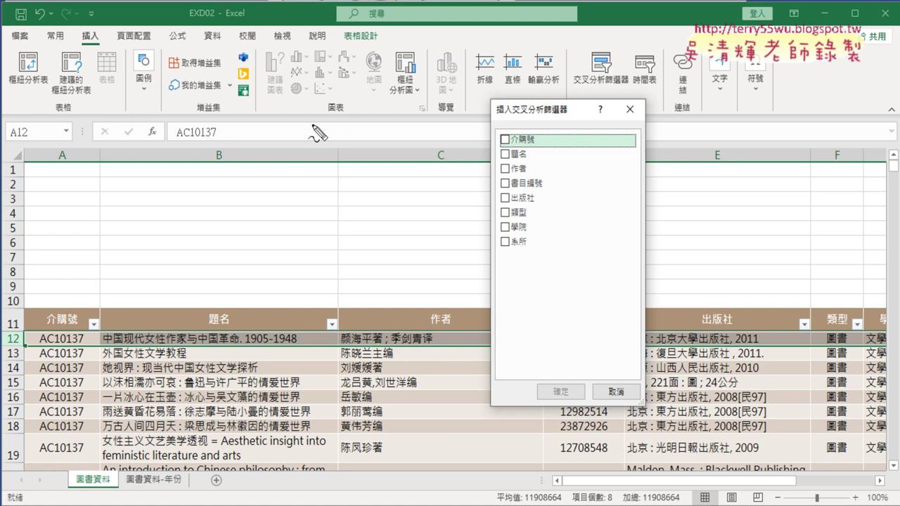
drag(5, 307, 71, 310)
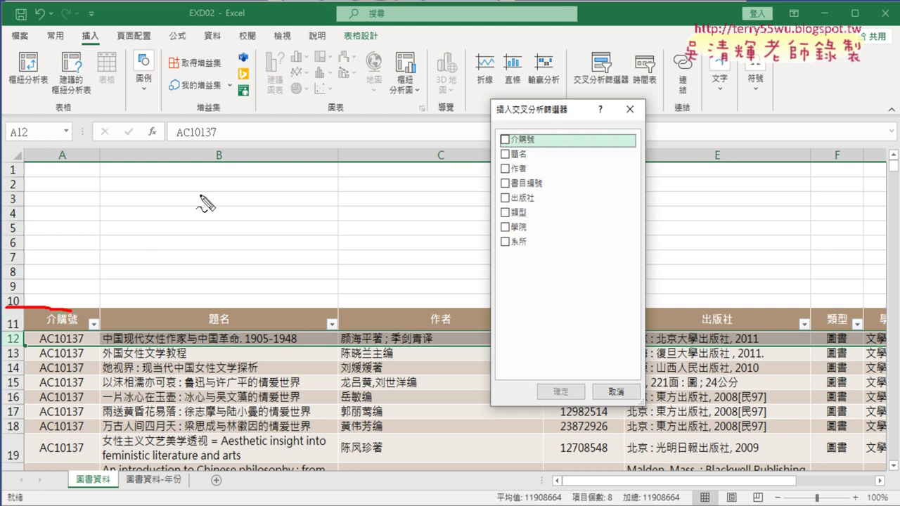
mouse_move(618, 96)
mouse_down()
mouse_move(586, 67)
mouse_move(617, 79)
mouse_up()
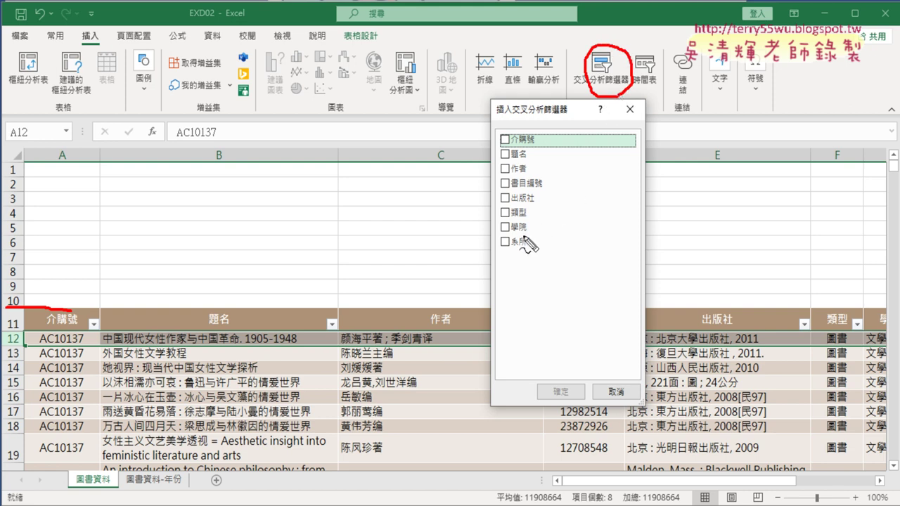
mouse_move(54, 163)
mouse_down()
mouse_move(62, 302)
mouse_move(159, 156)
mouse_move(205, 280)
mouse_up()
drag(82, 291, 153, 291)
drag(249, 166, 245, 266)
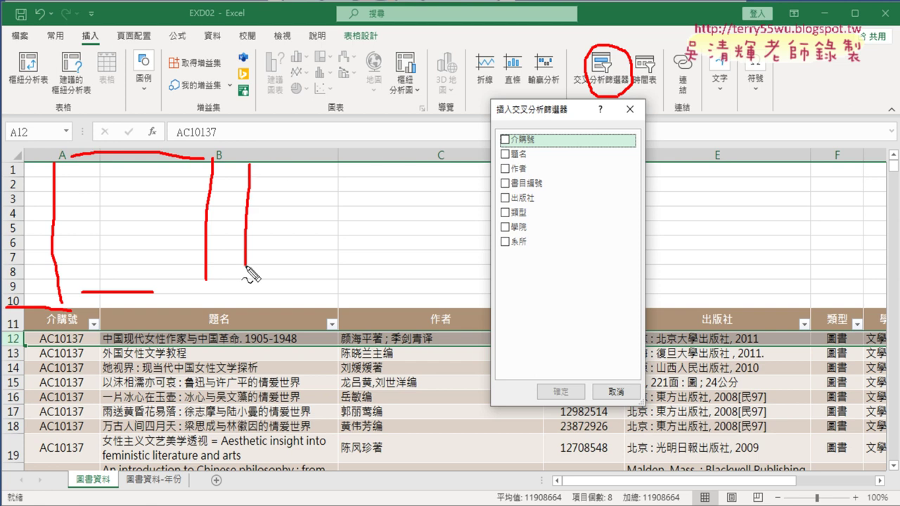
mouse_move(264, 146)
mouse_down()
mouse_move(424, 287)
mouse_move(276, 287)
mouse_up()
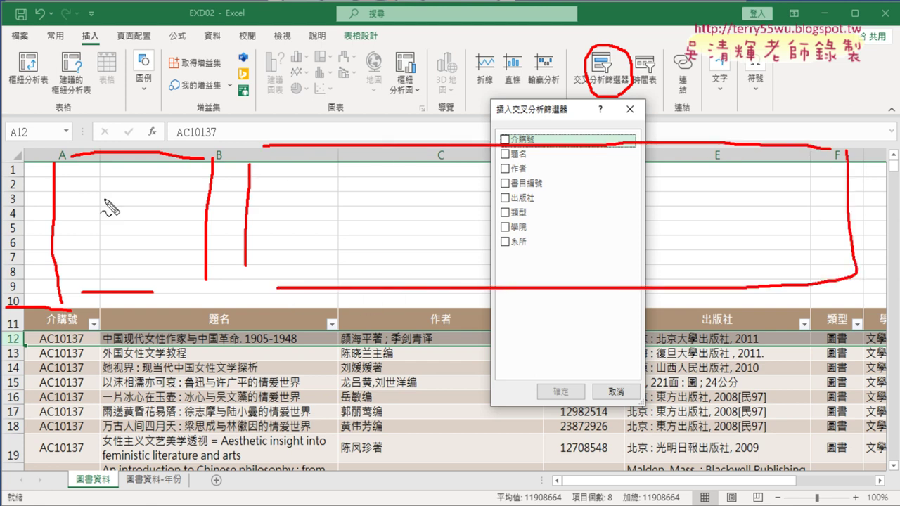